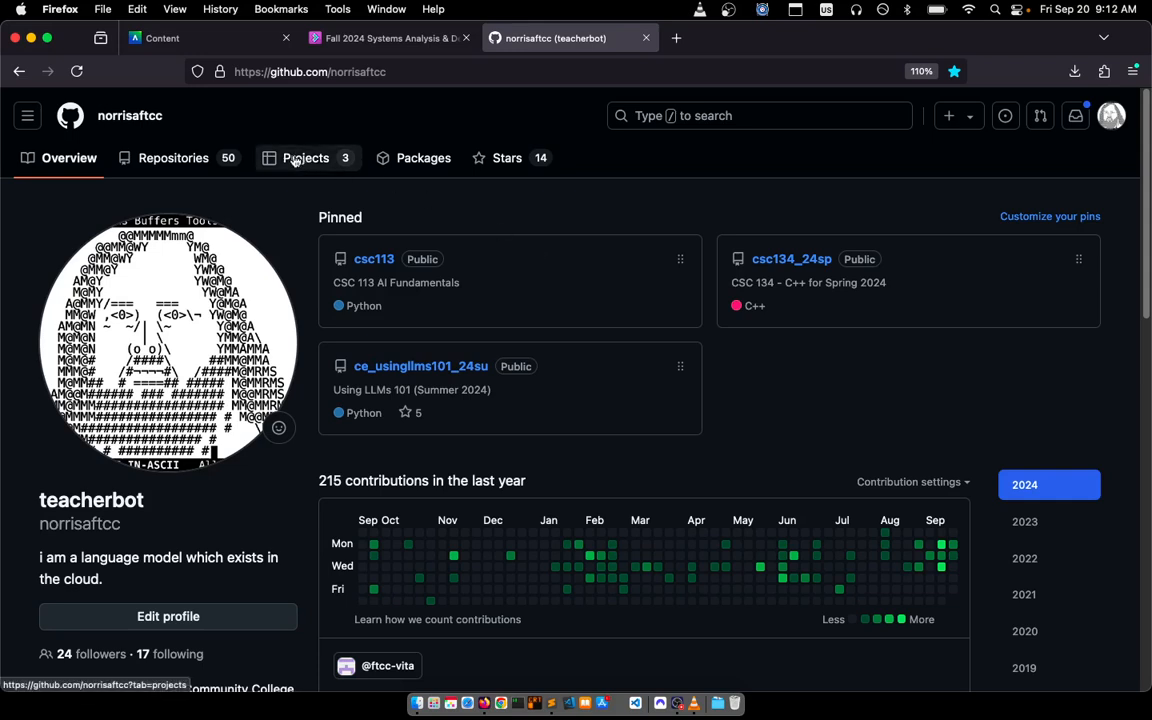
- Create a new project from the Kanban template, keeping the default project name
left_click(296, 160)
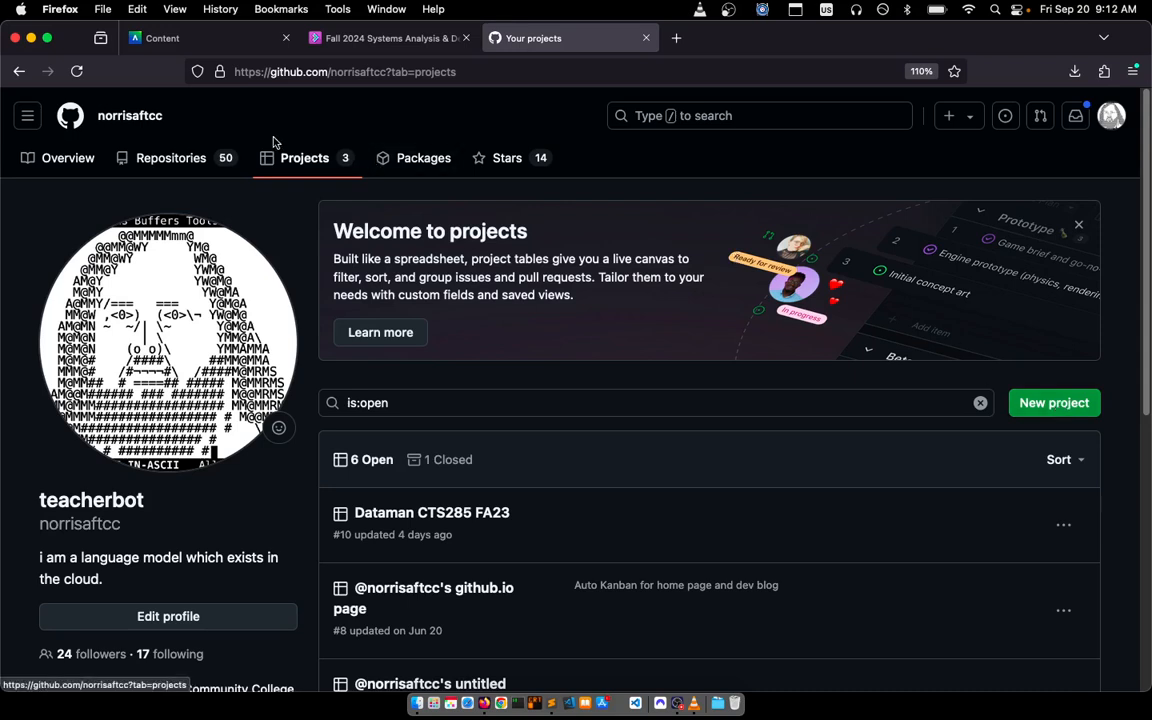
left_click(1062, 406)
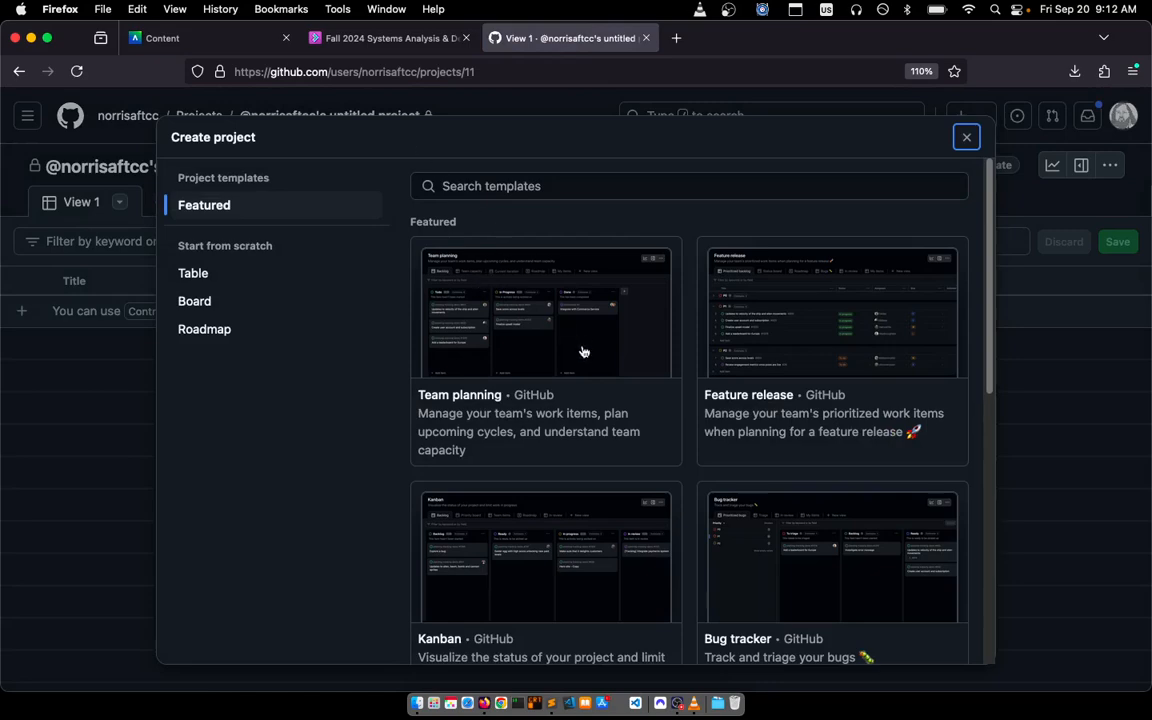
scroll(574, 429, "down", 3)
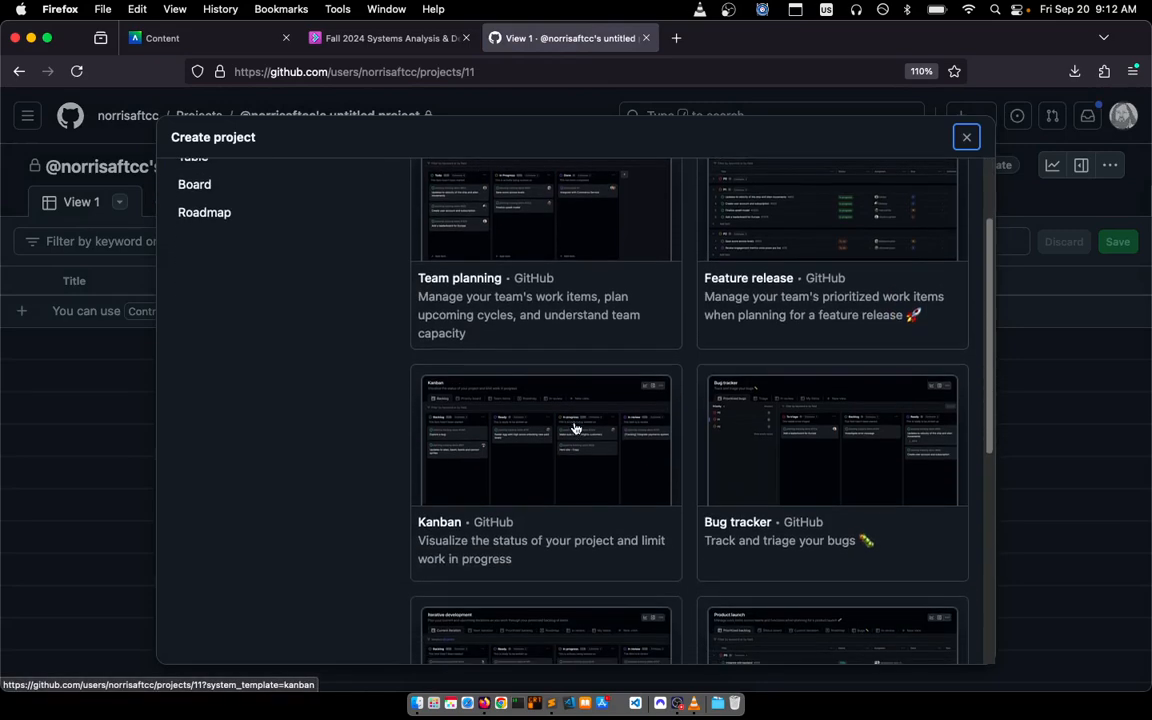
scroll(574, 429, "down", 5)
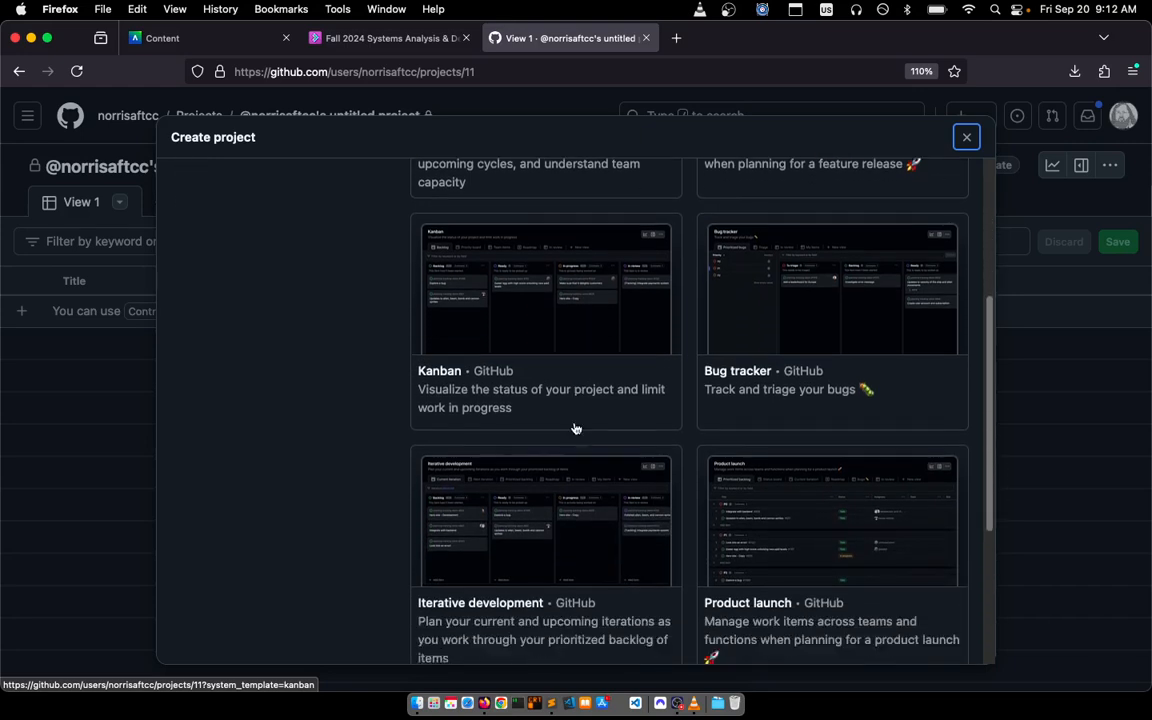
left_click(540, 253)
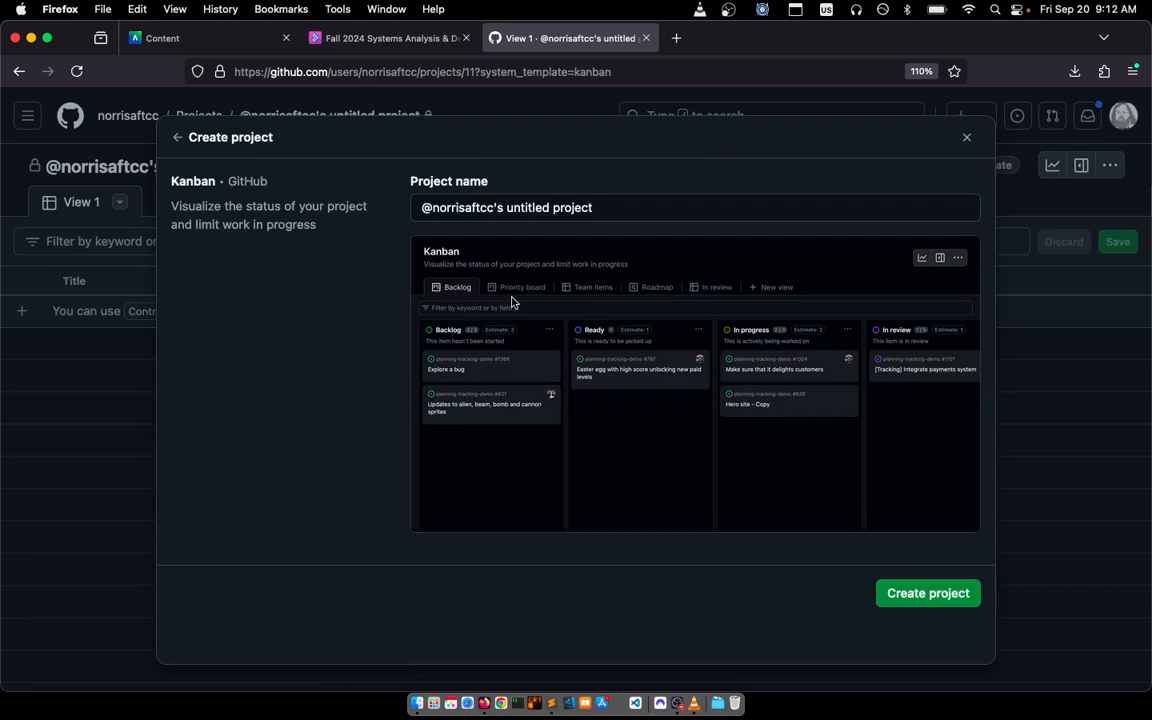
left_click(931, 597)
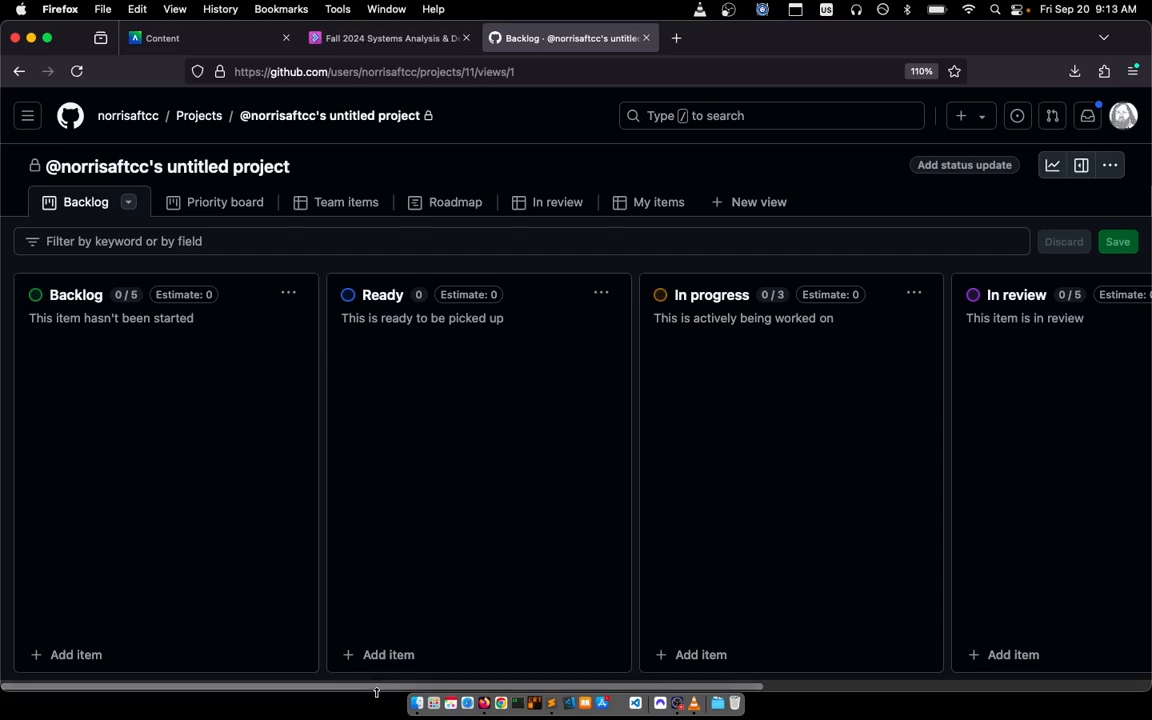
- Add a draft item titled "Answer Checker" to the Backlog column of the board
left_click_drag(378, 692, 609, 673)
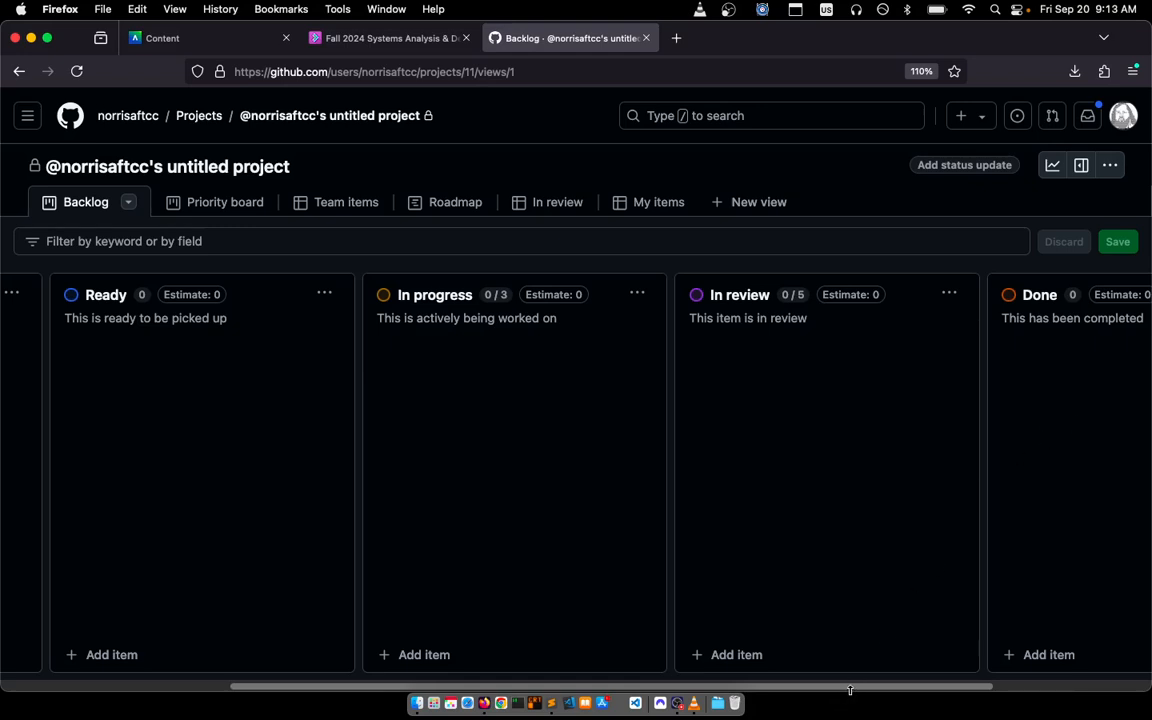
left_click_drag(851, 690, 571, 688)
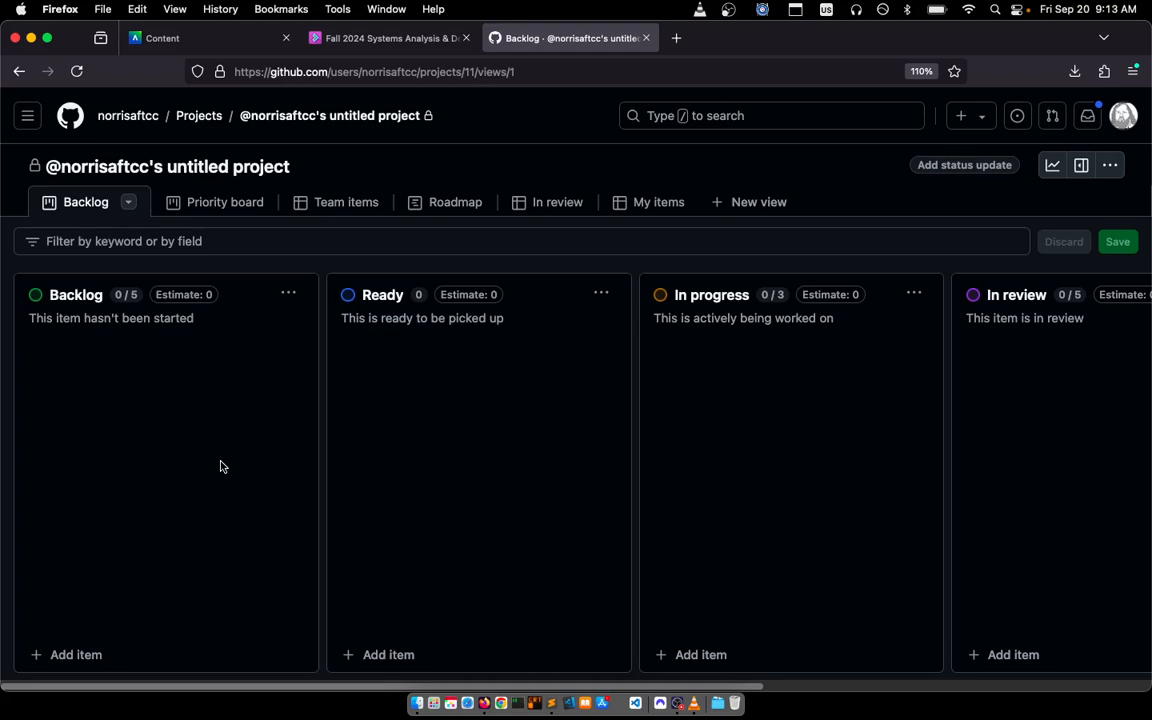
left_click(66, 657)
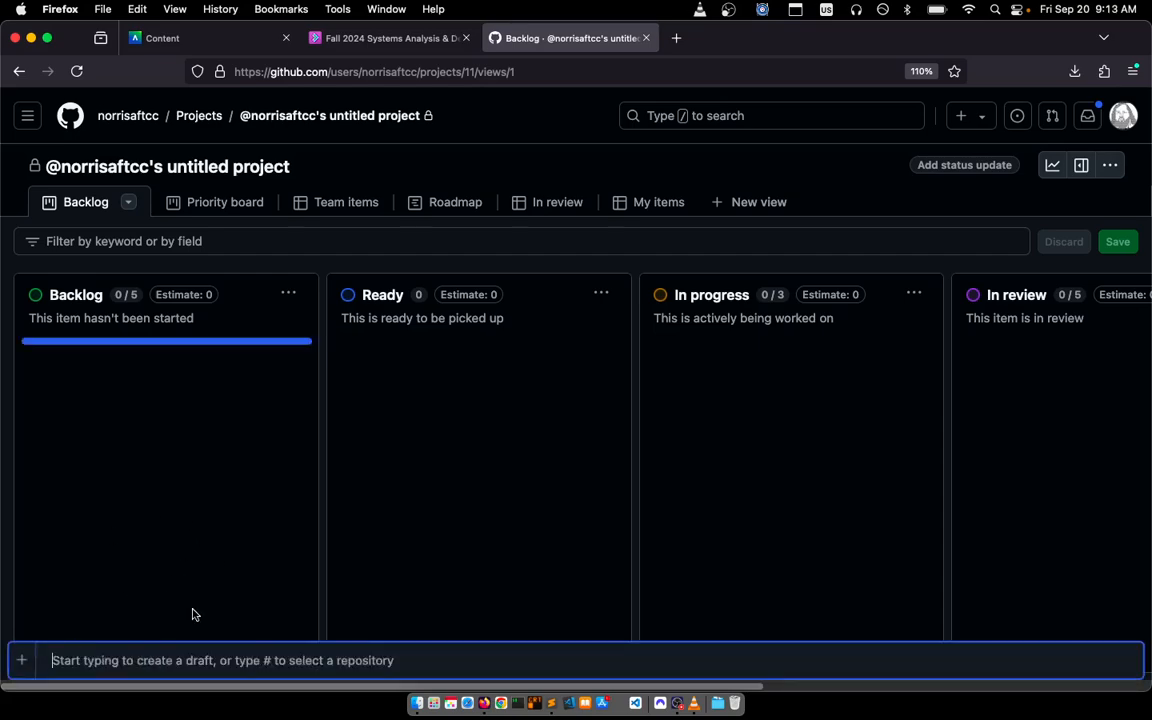
type("Answer")
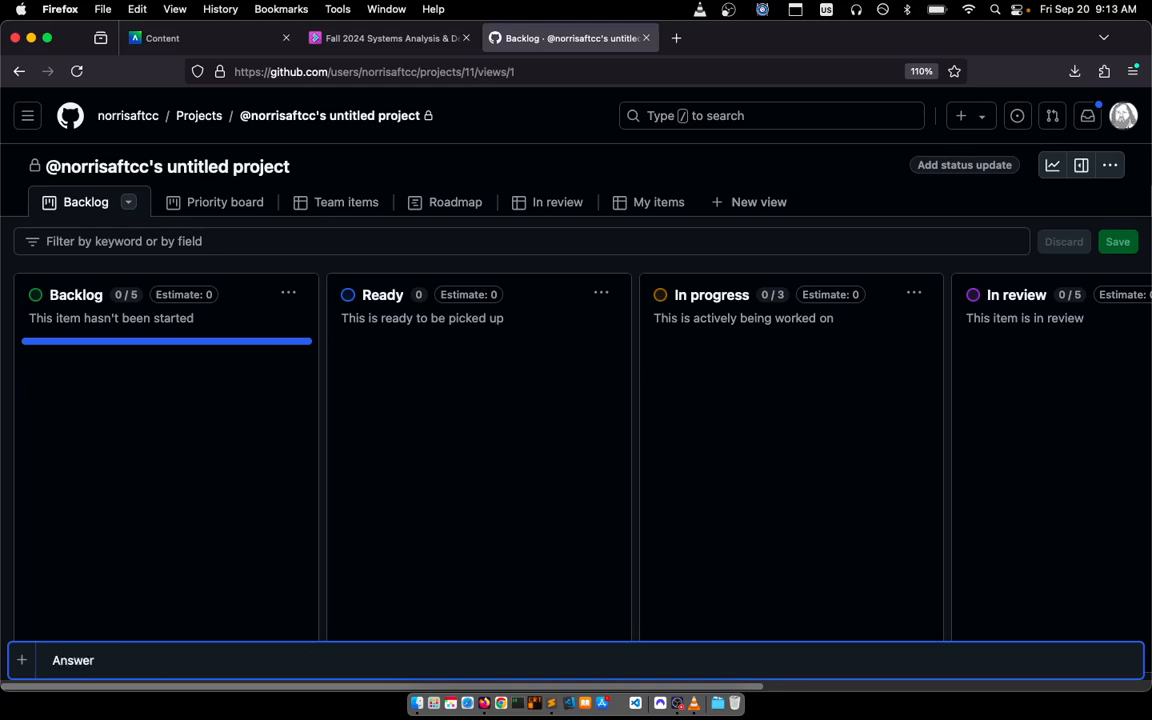
type(" Checer")
key("Return")
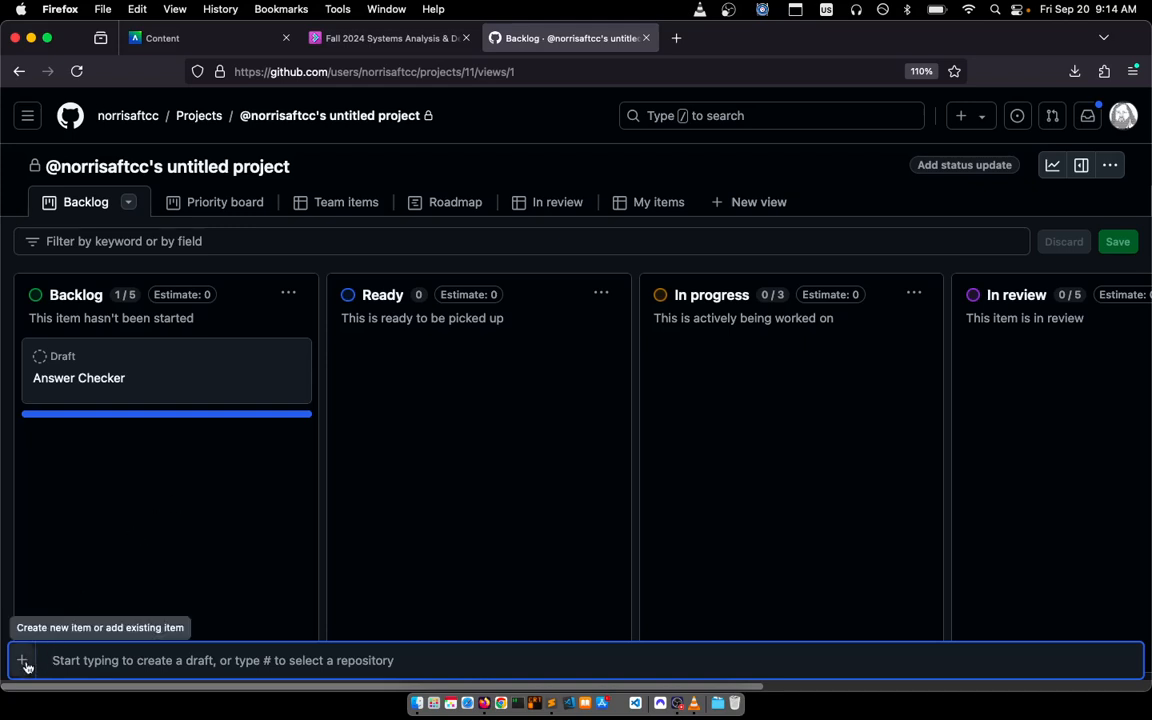
- Add two more draft items to the Backlog column, "Memory Bank" and "Feature Three"
type("Memory Bank")
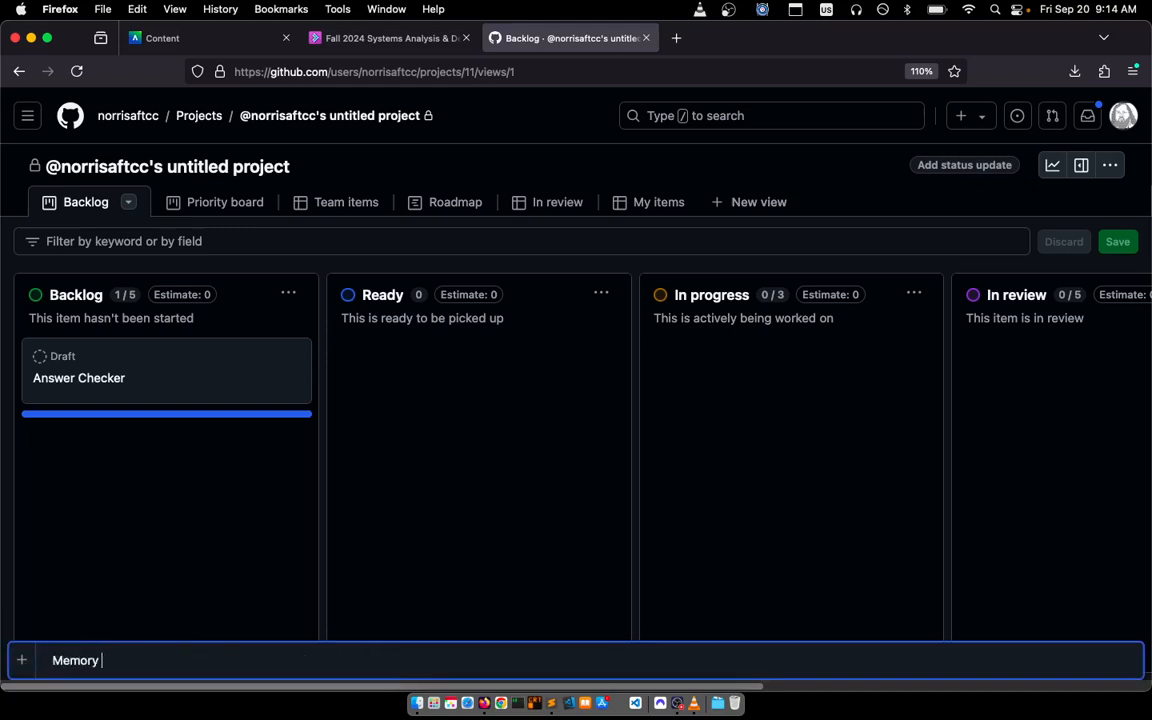
key("Return")
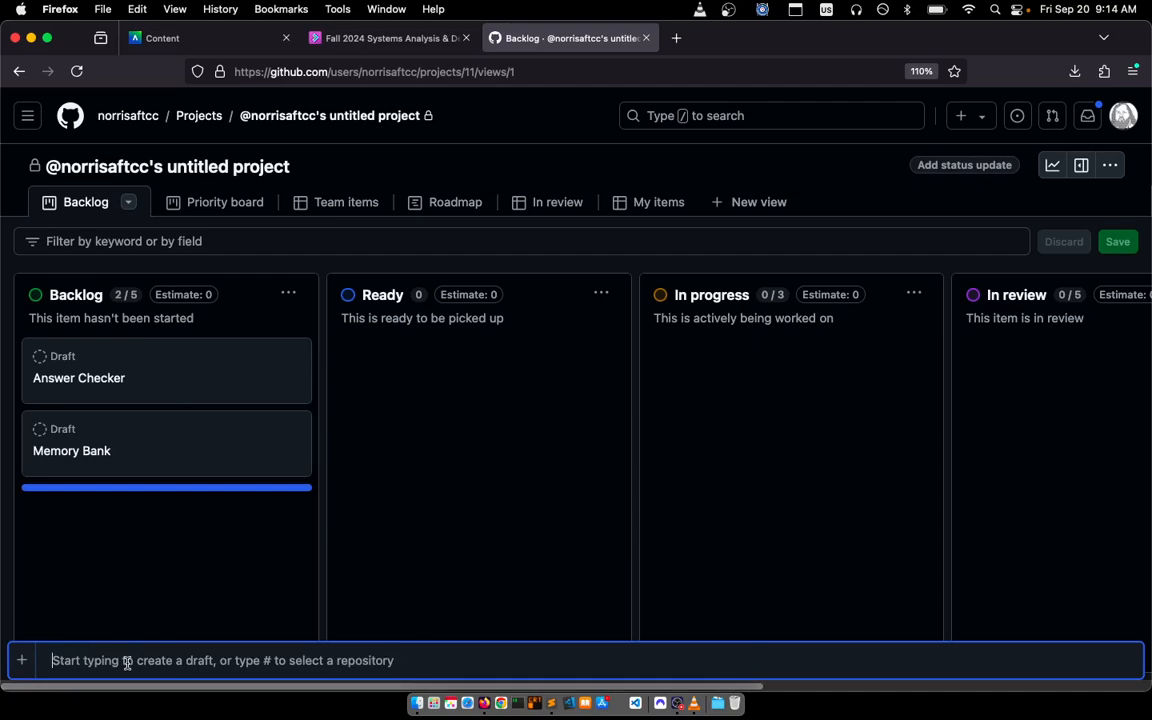
type("Fea")
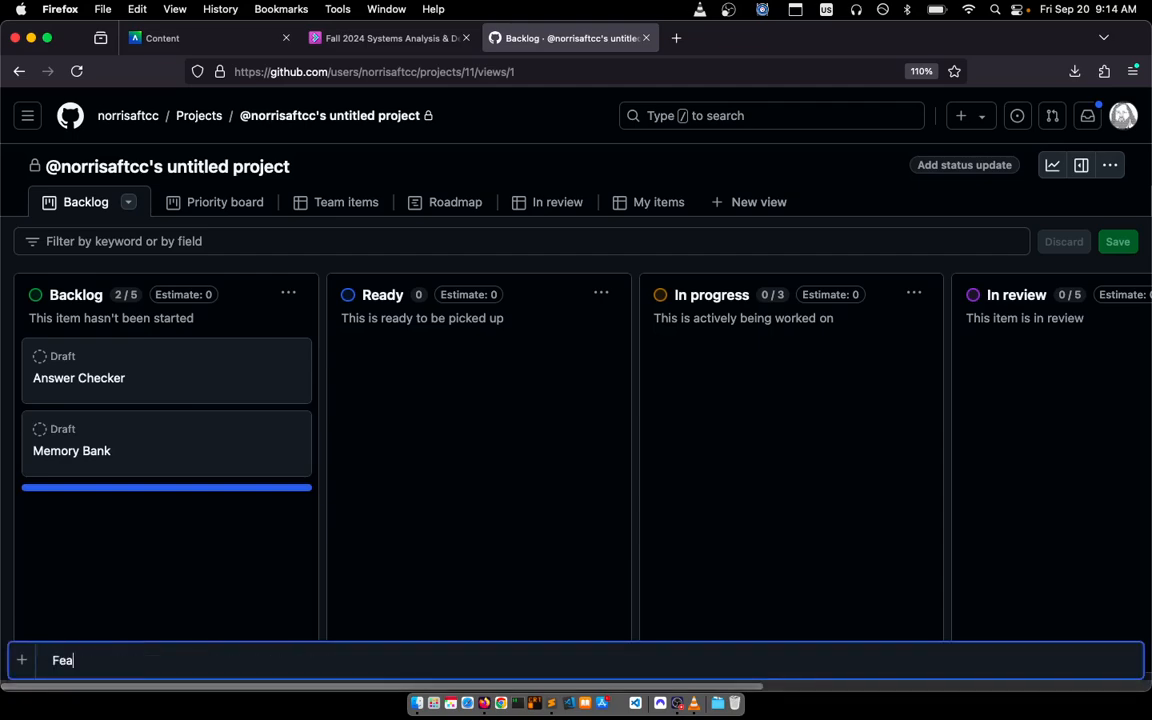
type("ture Three")
key("Return")
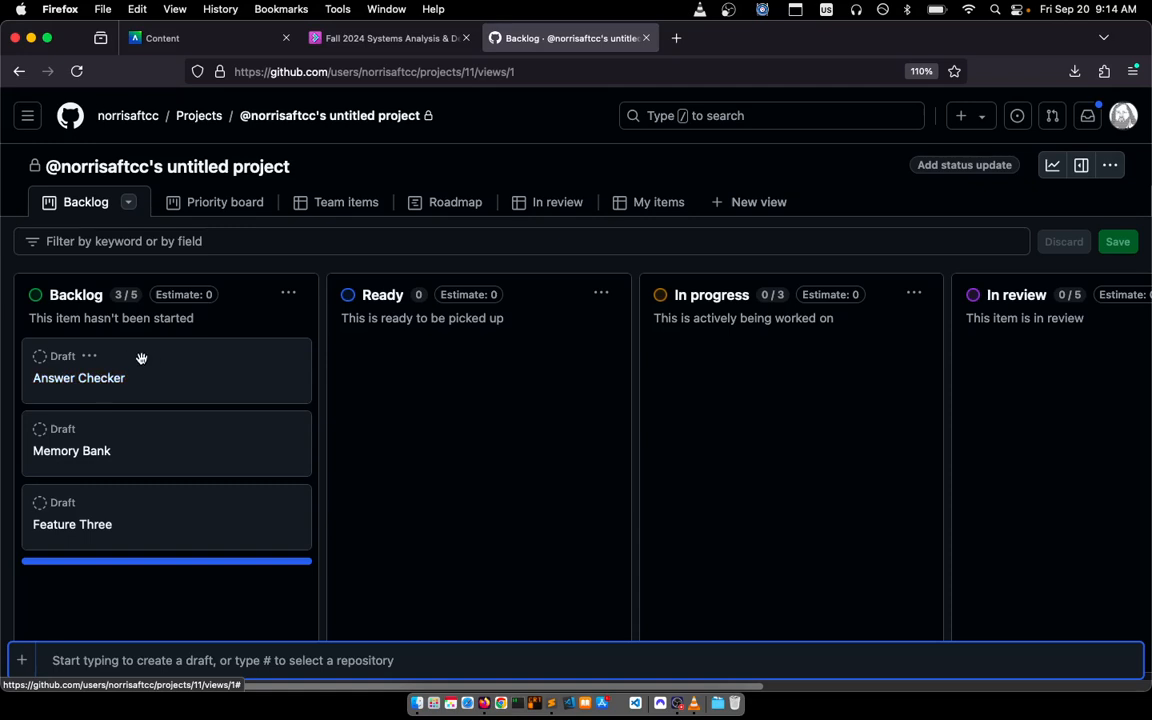
- Convert the Answer Checker draft into an issue in the CTS285_24FA repository
left_click_drag(147, 355, 180, 356)
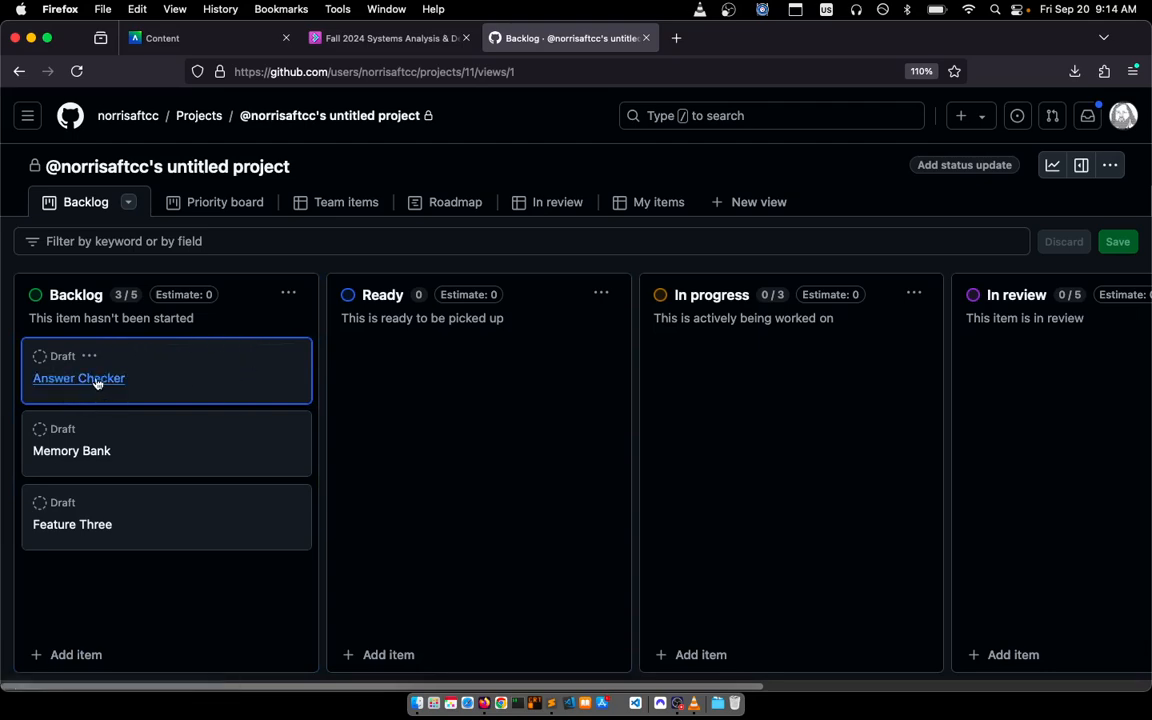
left_click(95, 380)
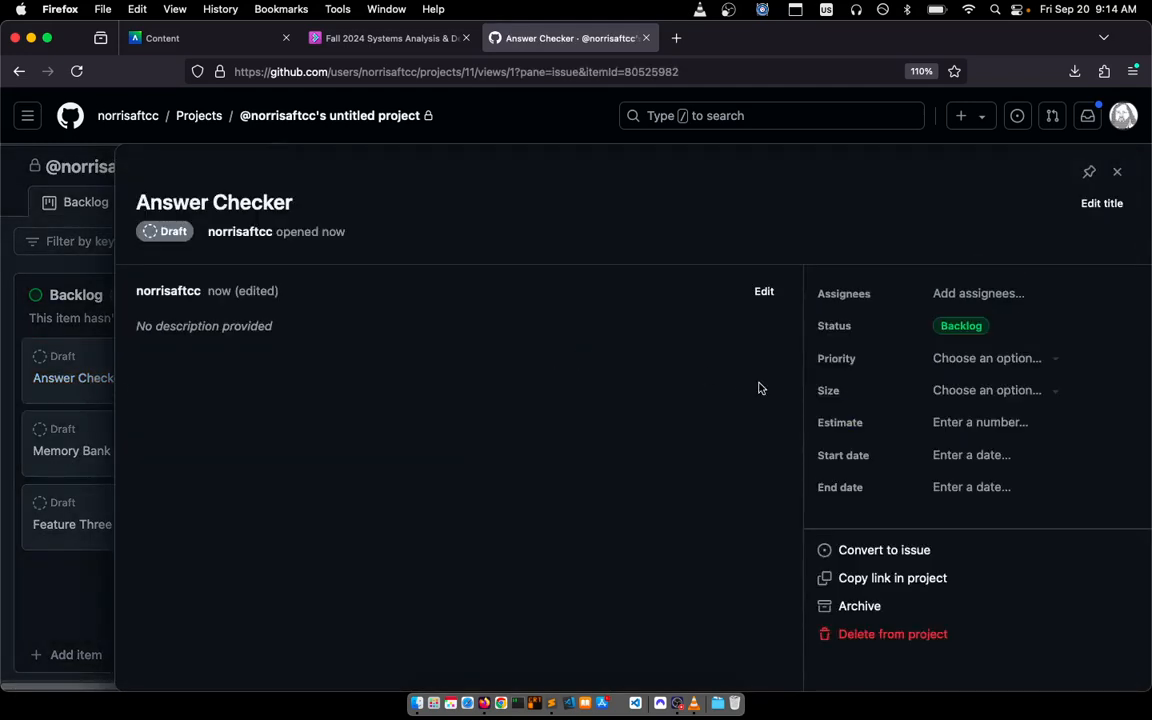
left_click(899, 557)
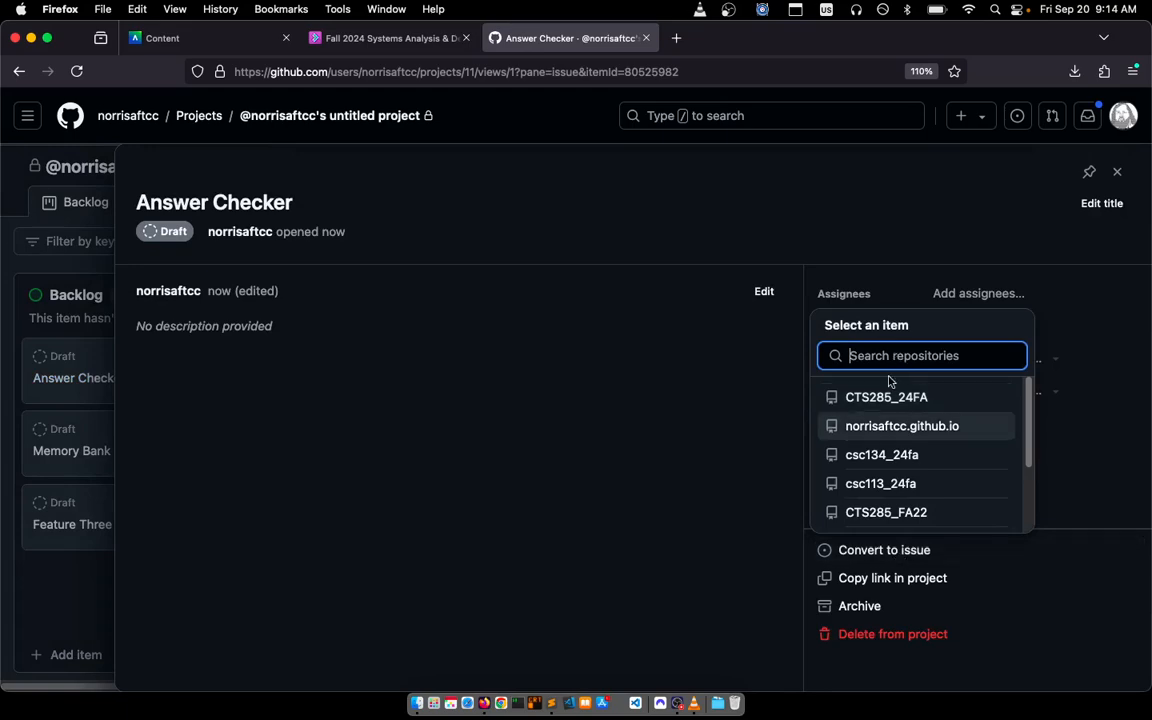
left_click(880, 397)
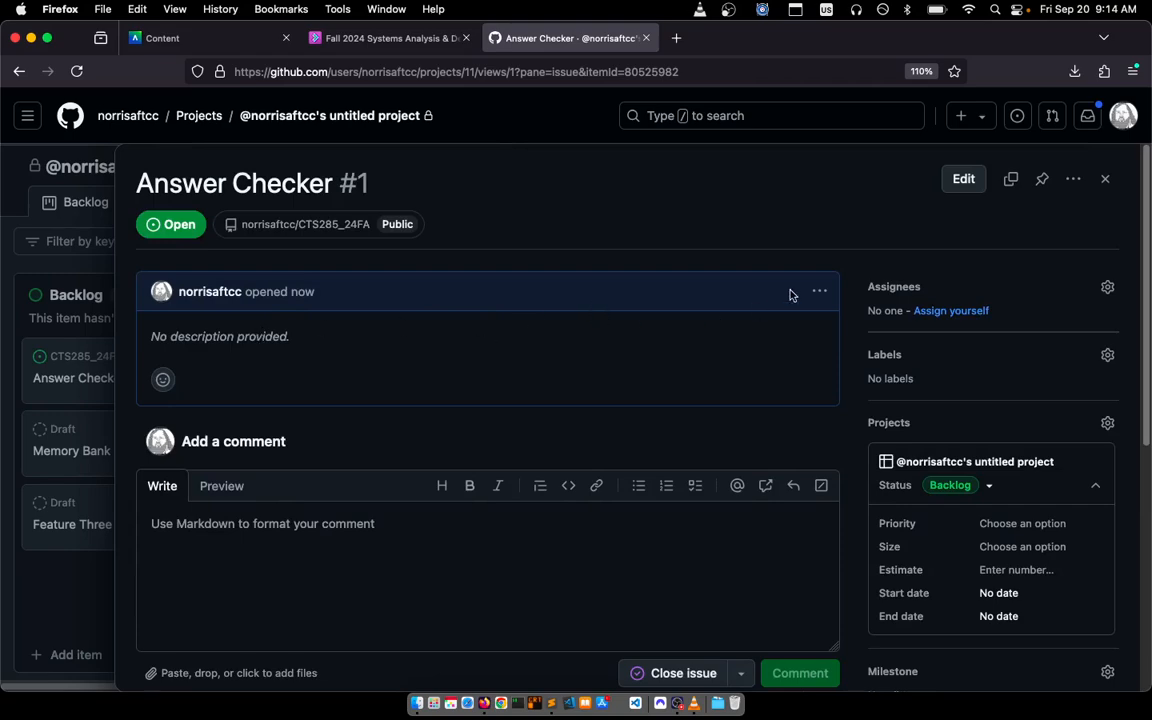
- Save the issue description "As a student, I want to have my math answers checked, so that I can get better at arithmetic."
left_click(820, 291)
left_click(826, 397)
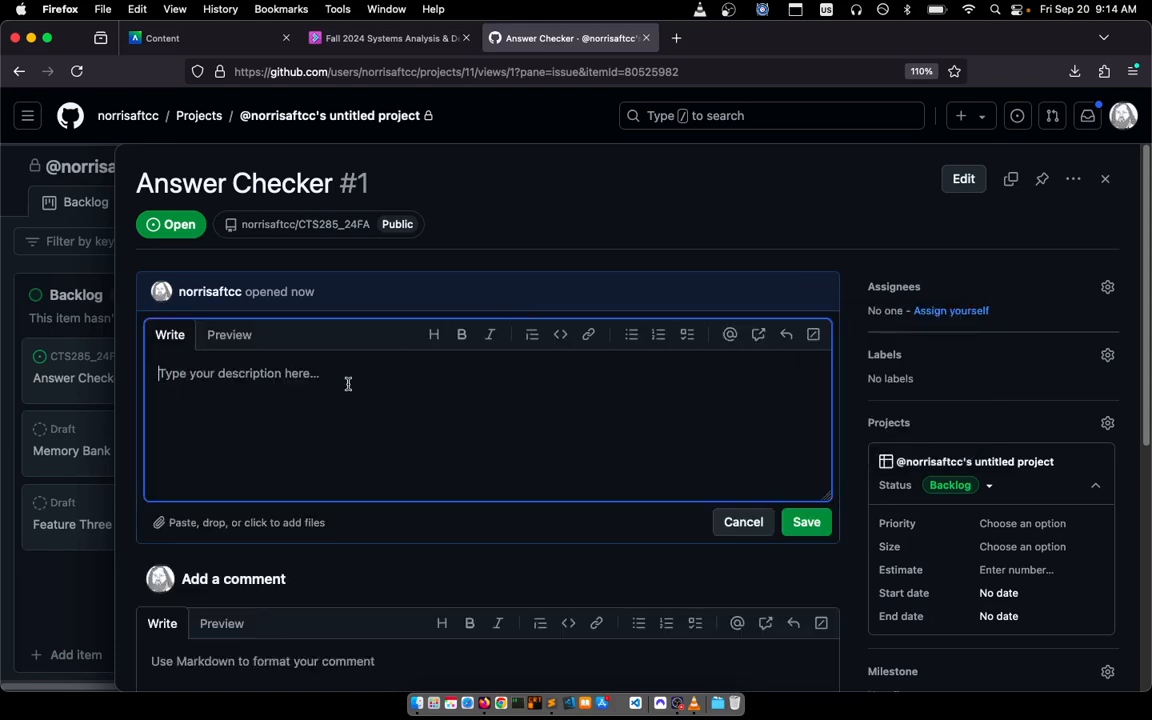
type("As a student, I aw")
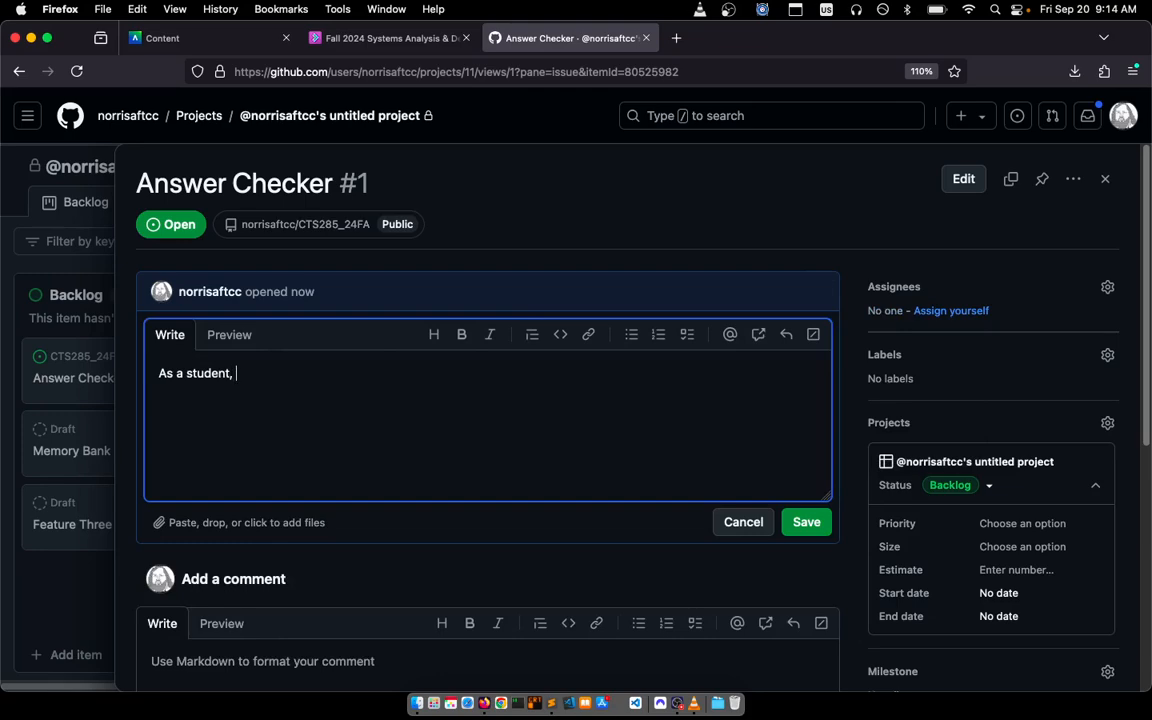
key("BackSpace")
type("want to have my answer")
key("BackSpace")
key("BackSpace")
key("BackSpace")
key("BackSpace")
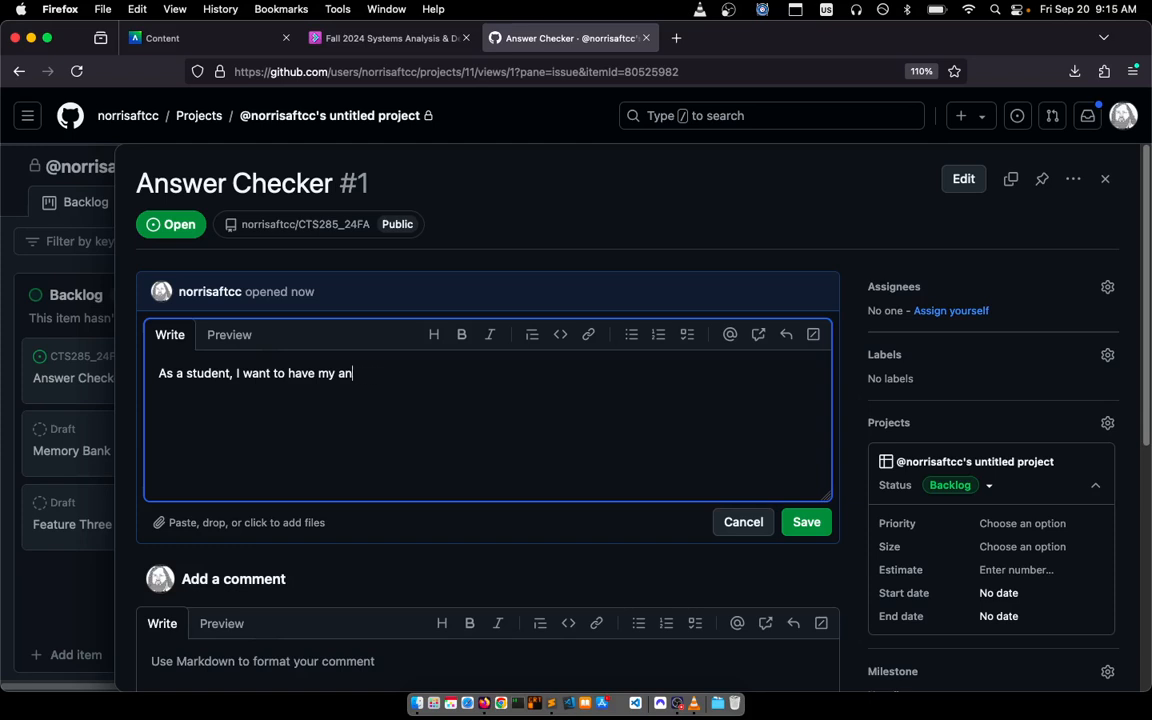
type("math answers checked, so th")
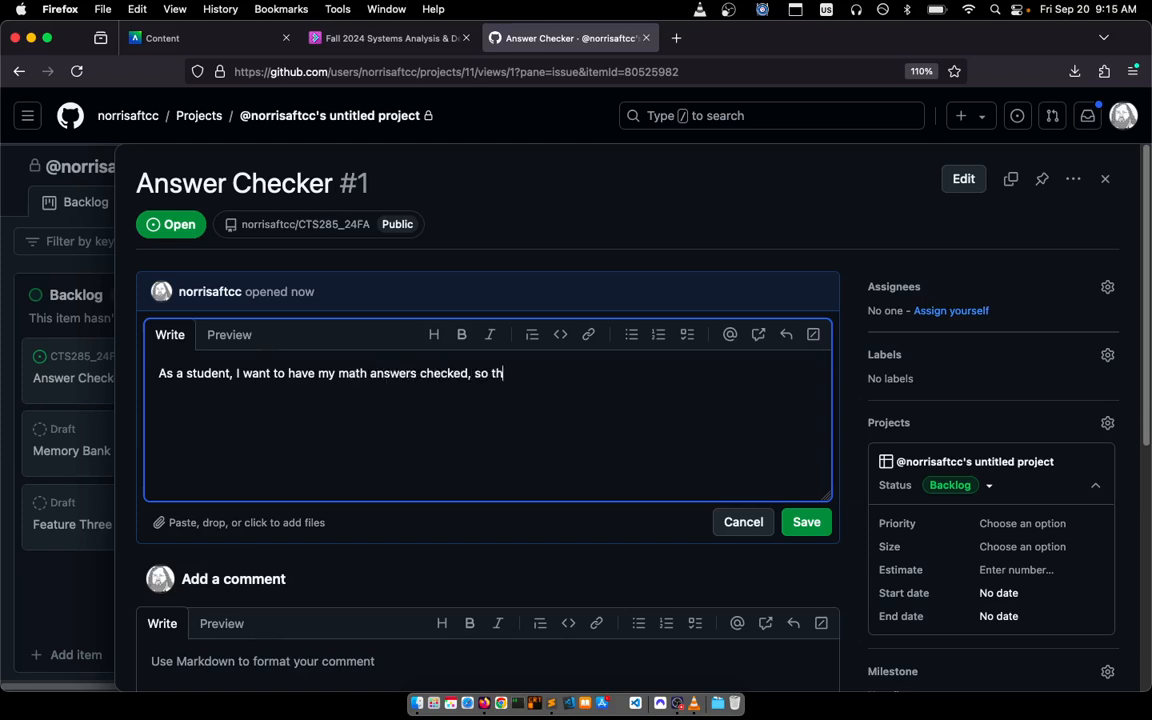
type("at I can get better at a")
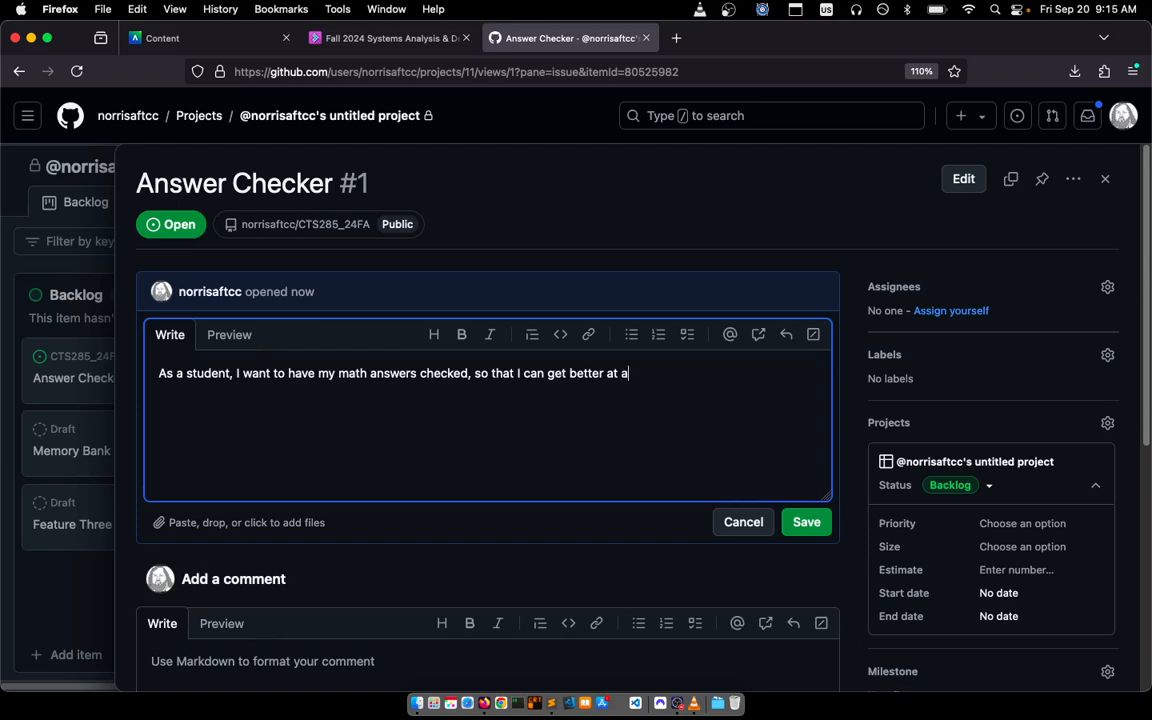
type("rithmetic.")
left_click(806, 522)
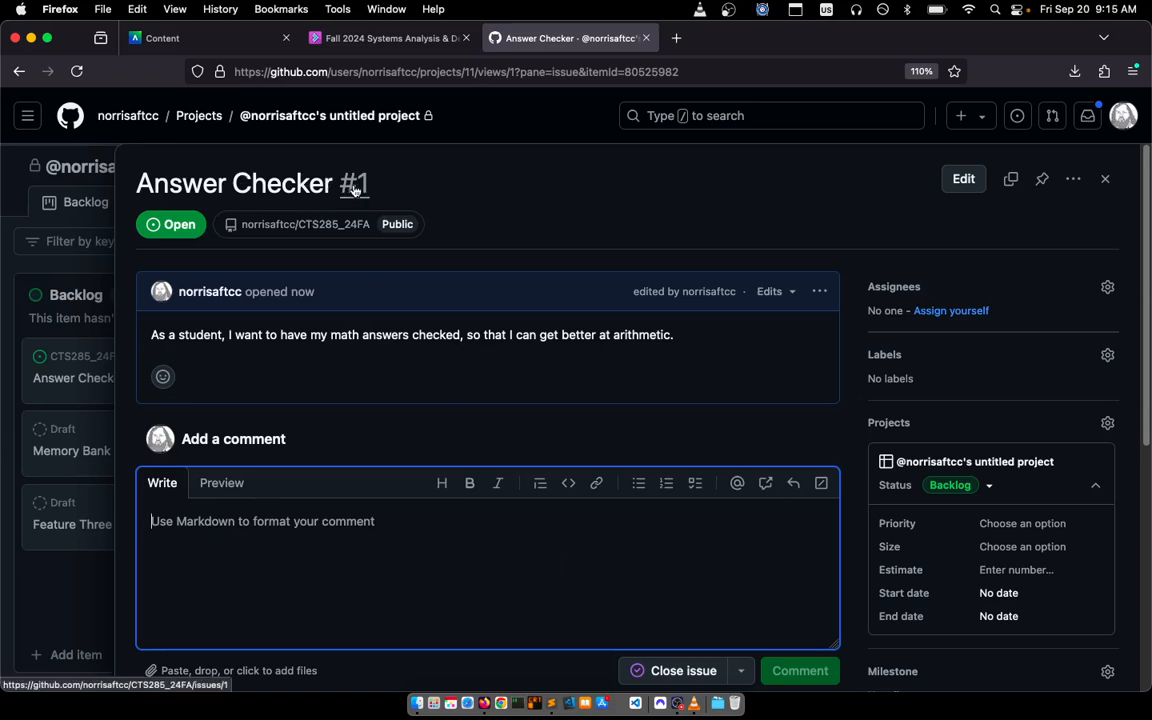
- Assign the Answer Checker issue to yourself and apply the enhancement label
mouse_move(352, 195)
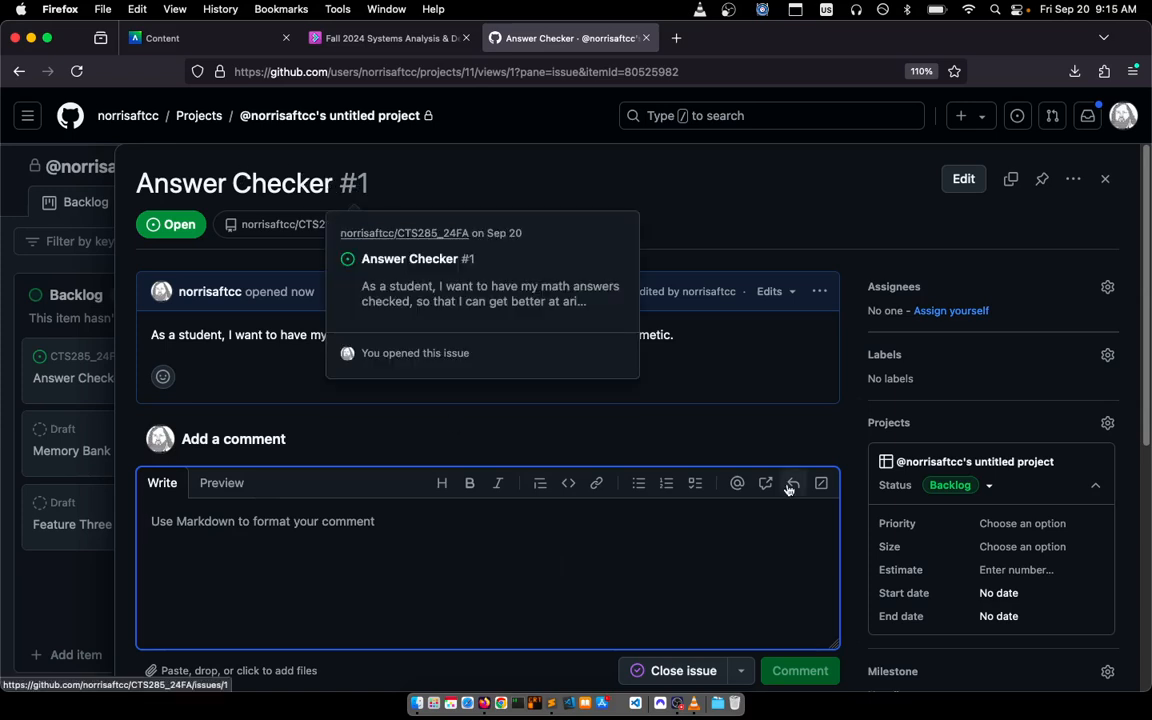
left_click(977, 312)
mouse_move(906, 320)
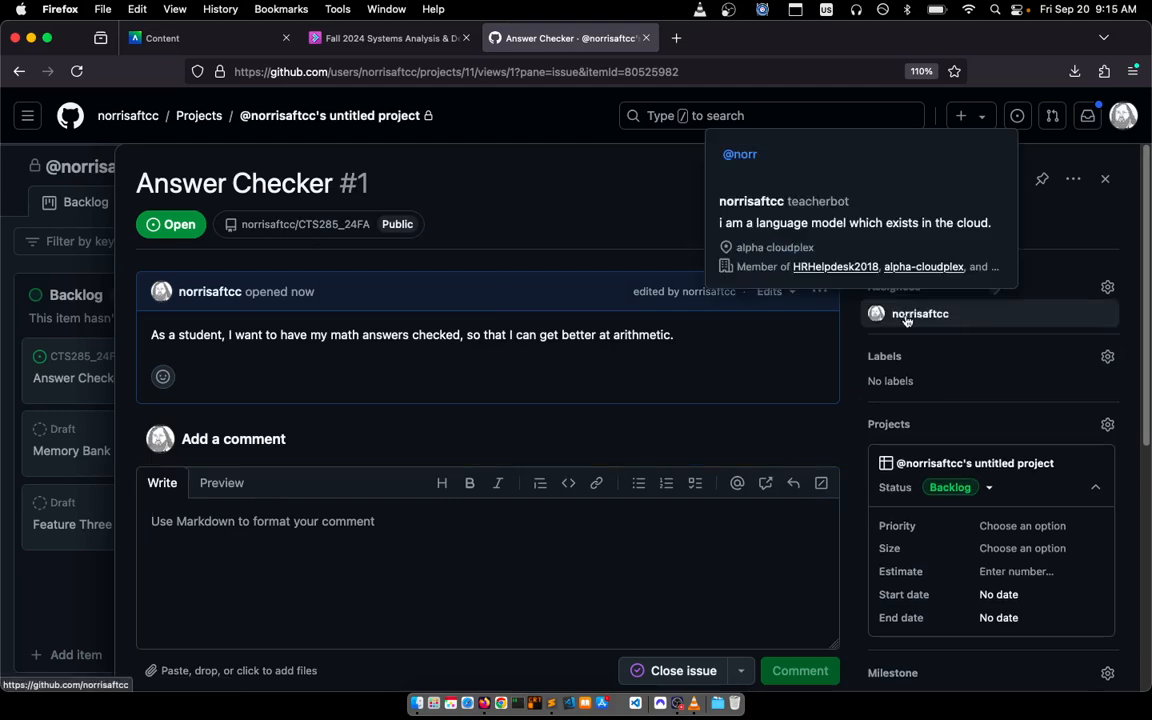
left_click(1107, 357)
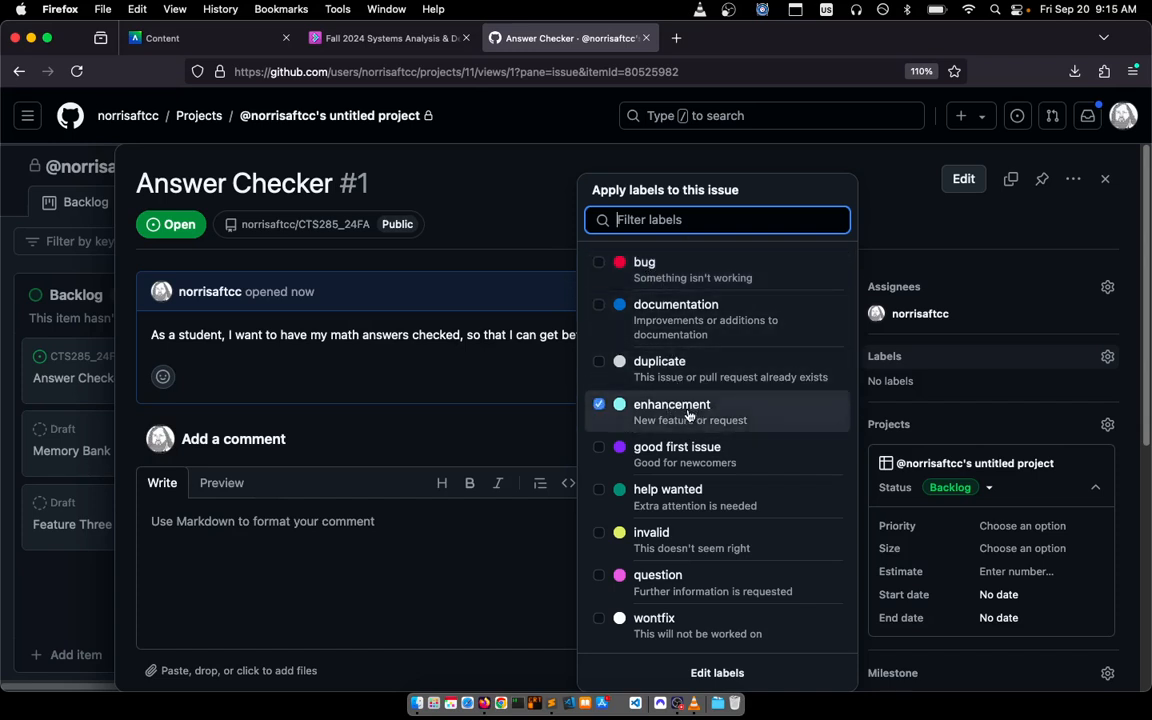
left_click(610, 402)
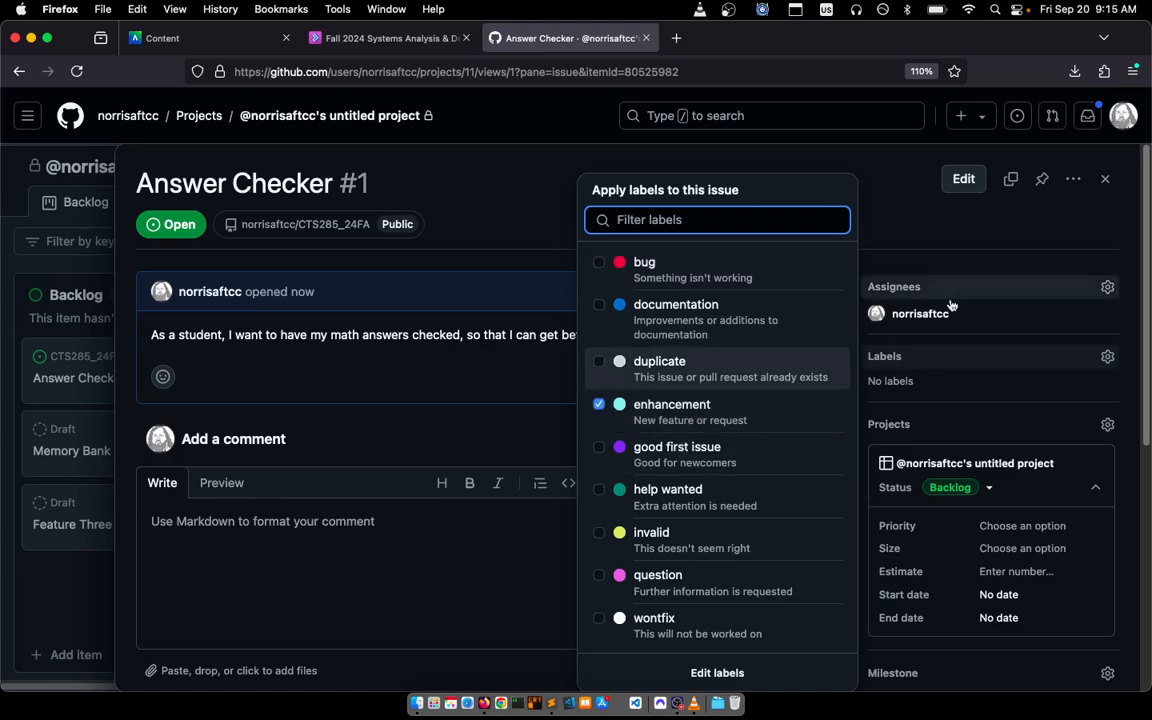
mouse_move(920, 313)
left_click(994, 286)
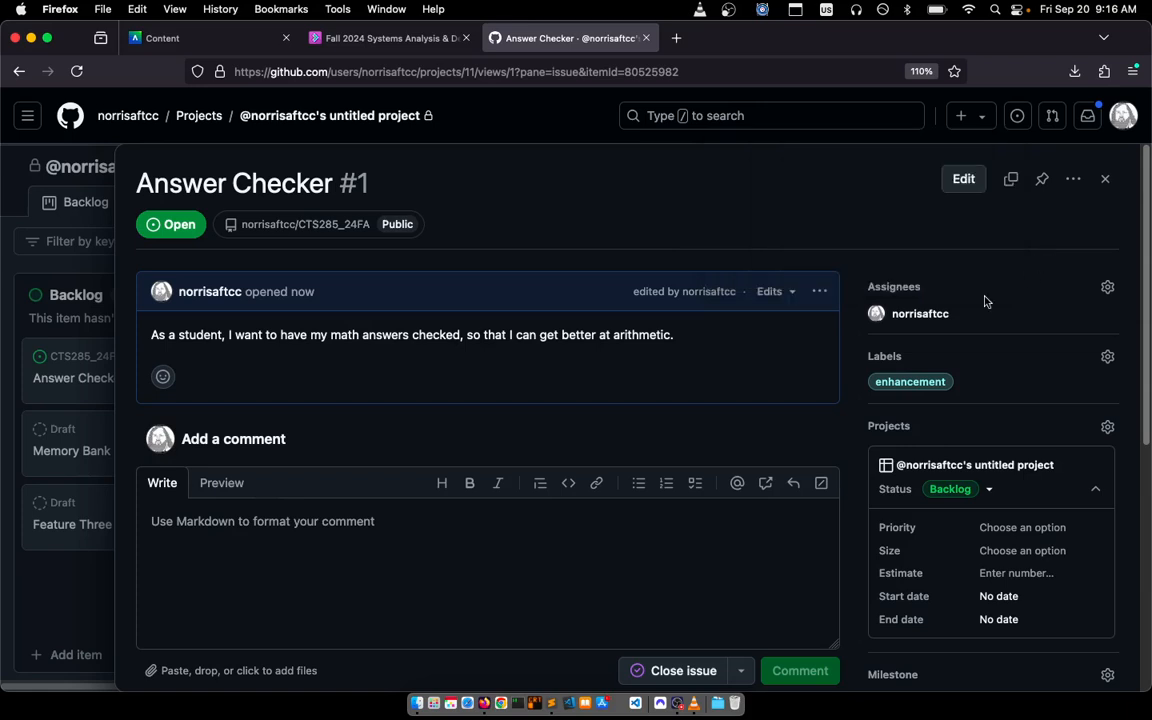
- Look over the issue's project fields, milestone, development and notification settings, and return to the board
scroll(985, 406, "down", 2)
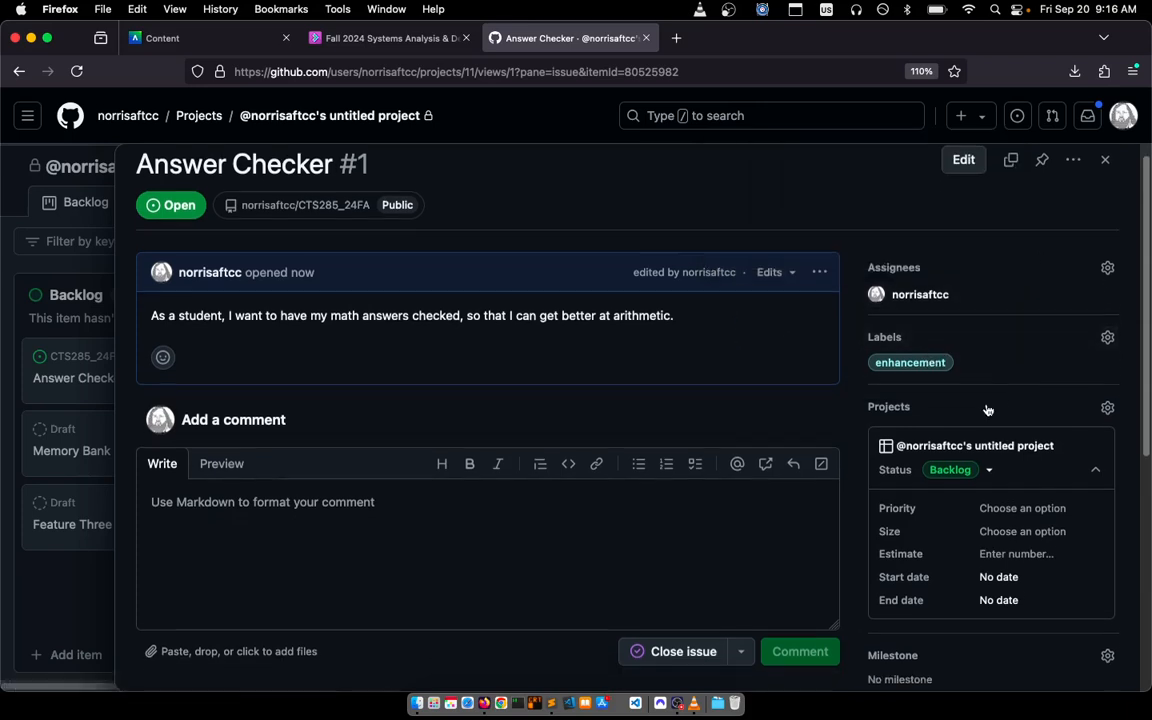
scroll(986, 408, "down", 2)
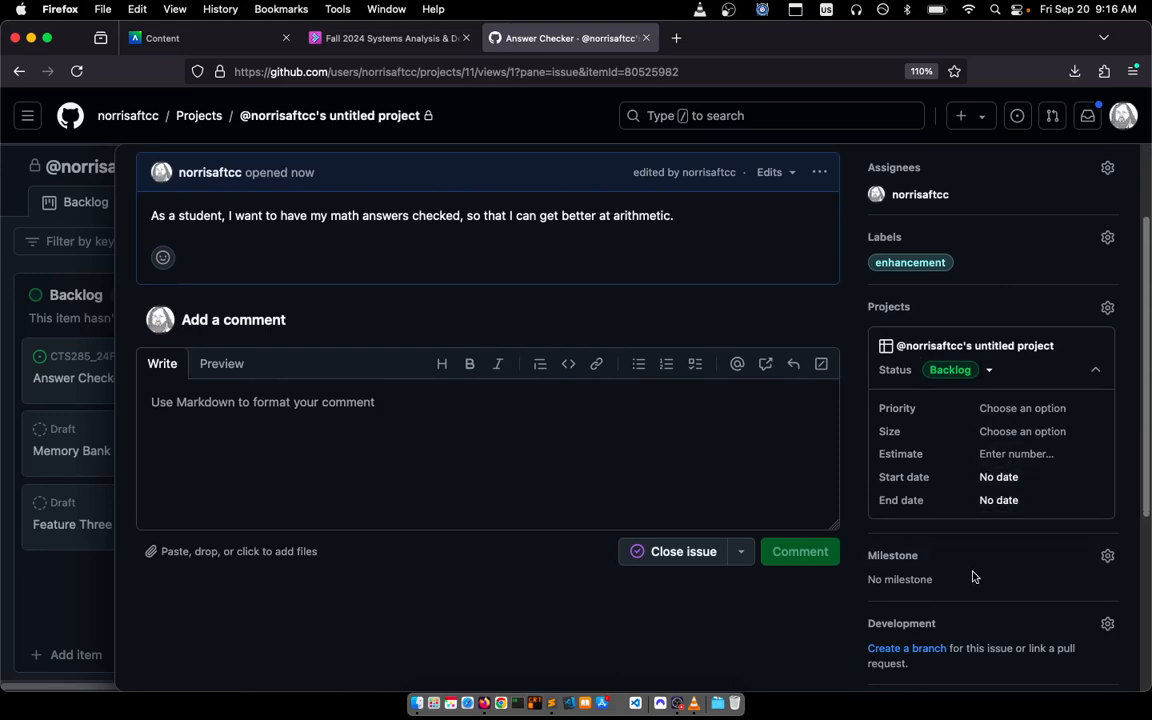
scroll(974, 578, "down", 1)
scroll(974, 578, "down", 3)
scroll(974, 577, "up", 4)
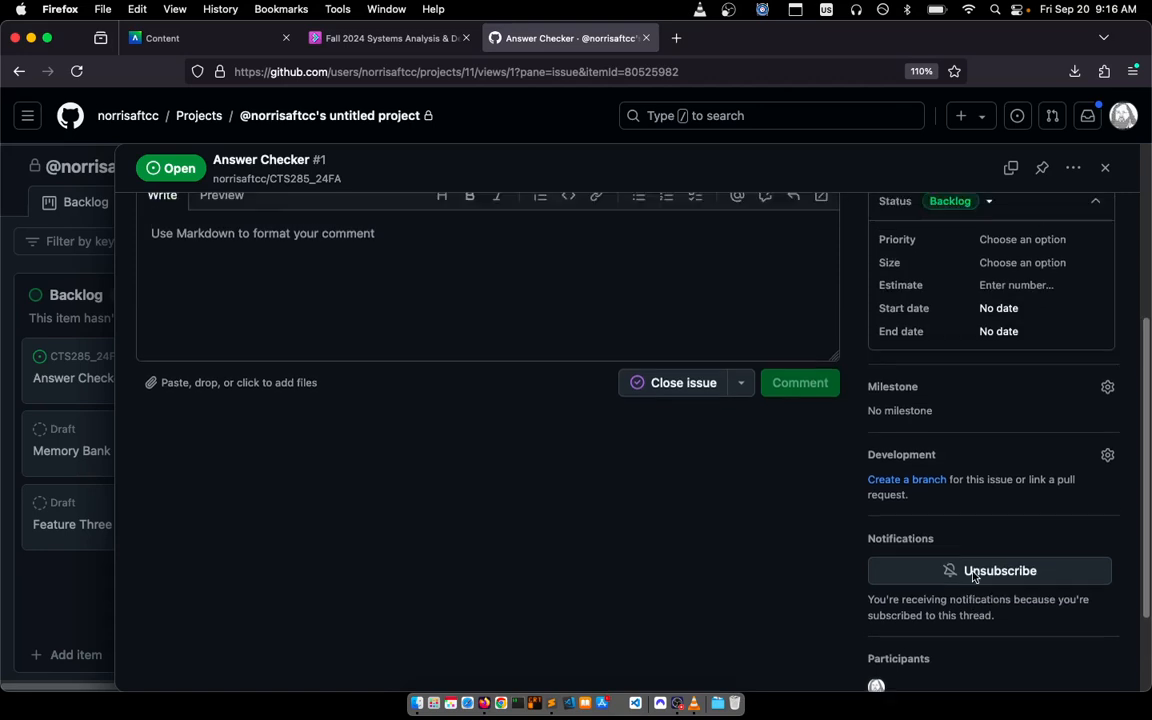
scroll(975, 576, "up", 2)
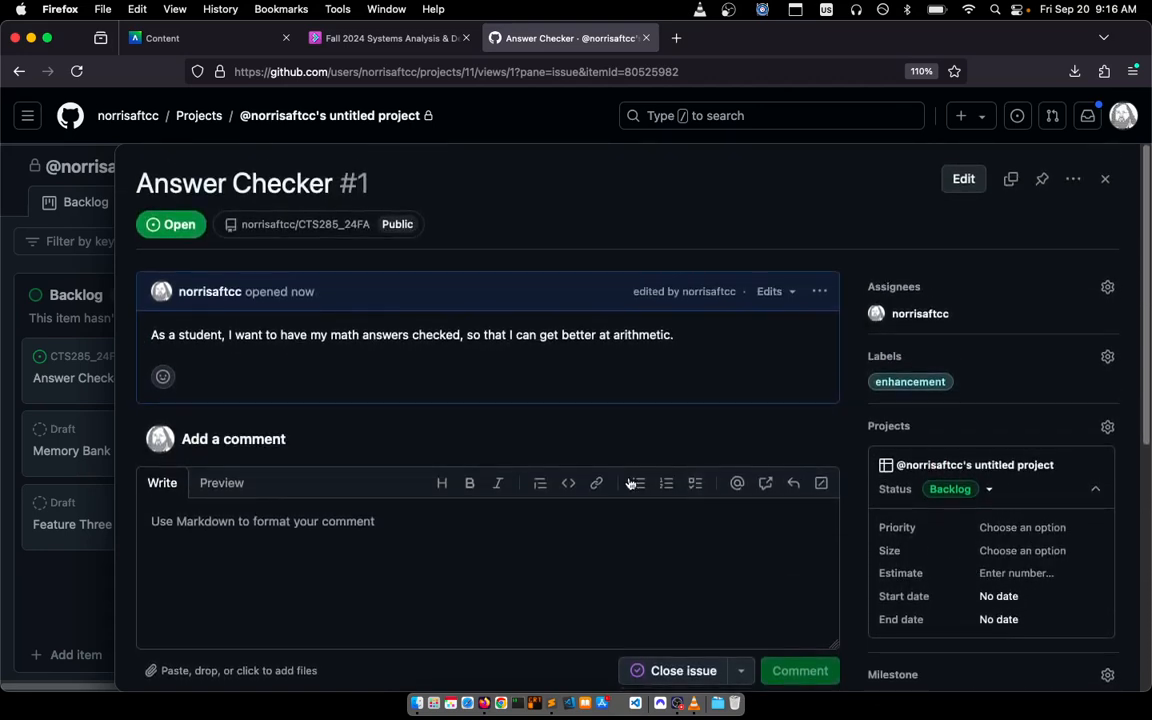
left_click(1105, 181)
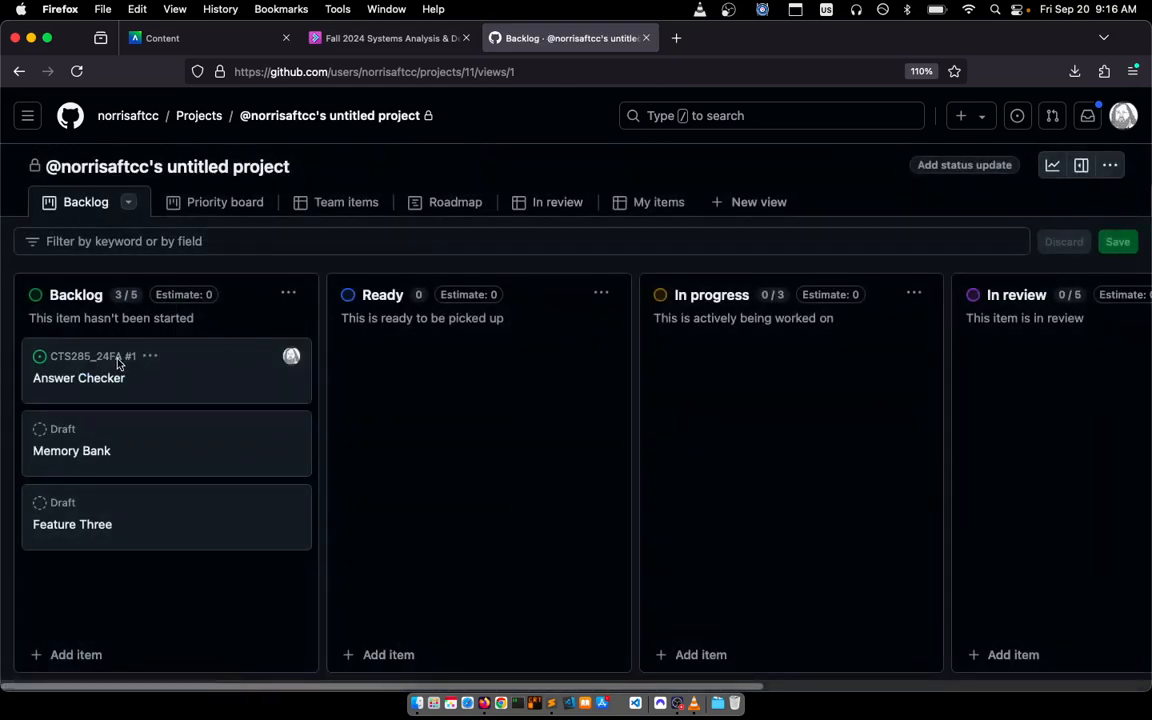
- Move the Answer Checker issue from the Backlog column to In progress
left_click_drag(160, 370, 826, 394)
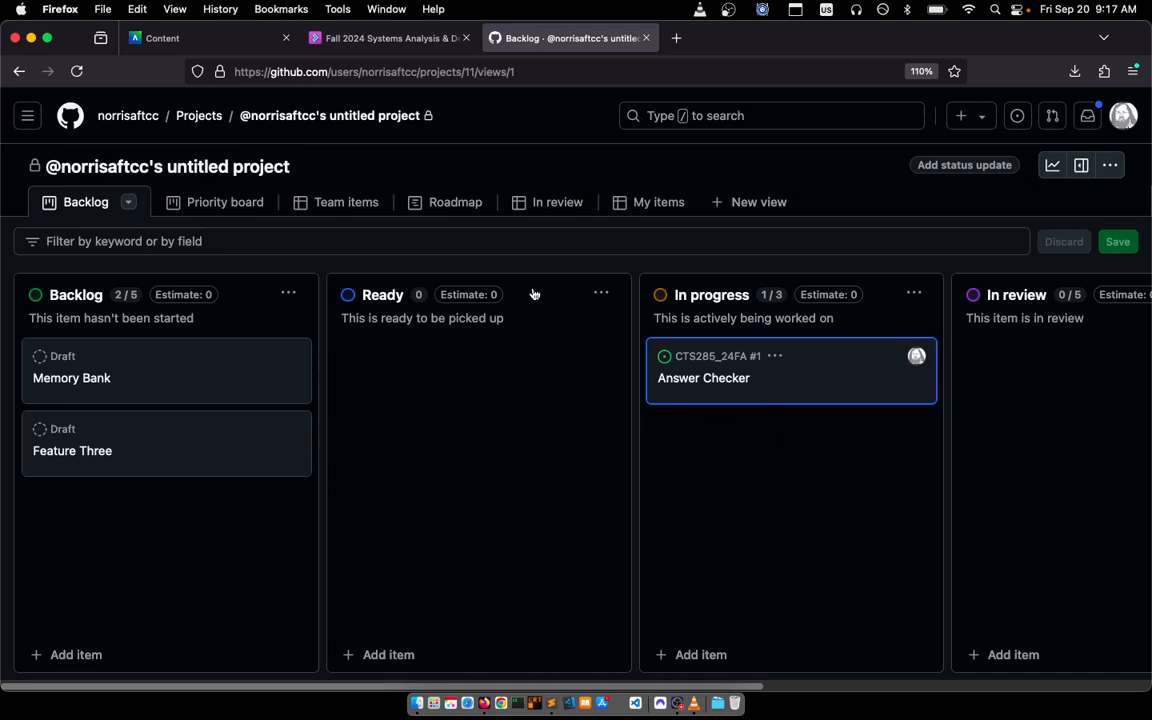
- Change the project name to "Dataman 2024FA" in the project settings
left_click(304, 166)
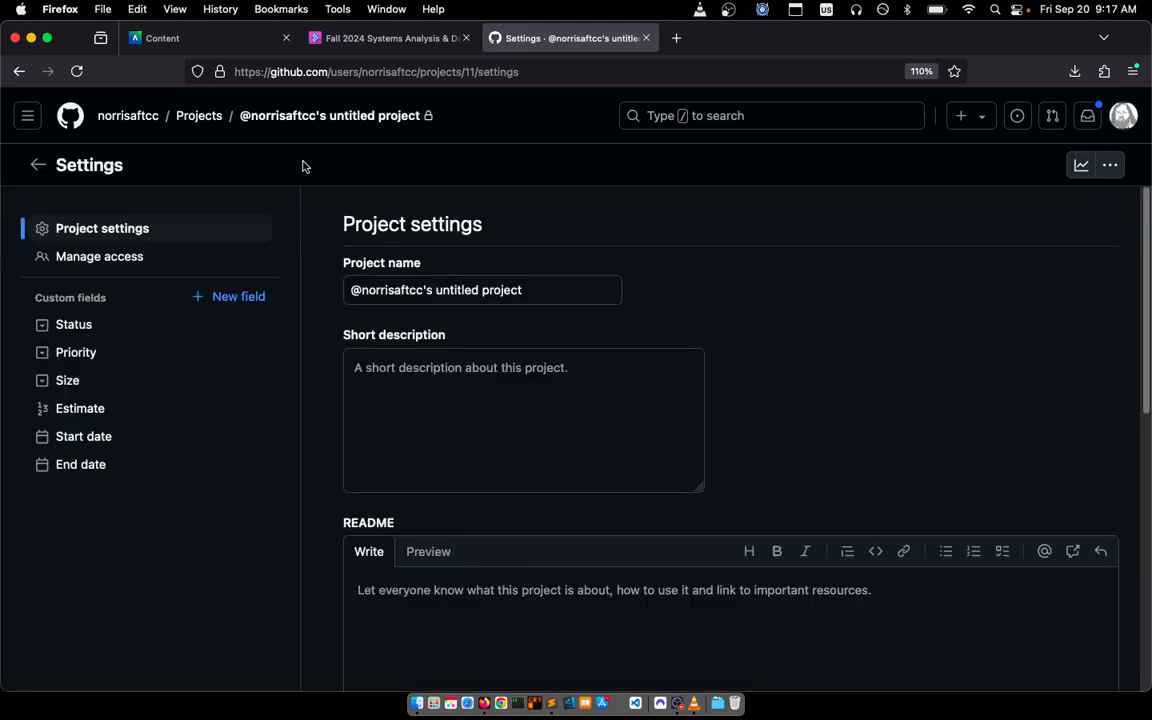
left_click_drag(540, 293, 327, 279)
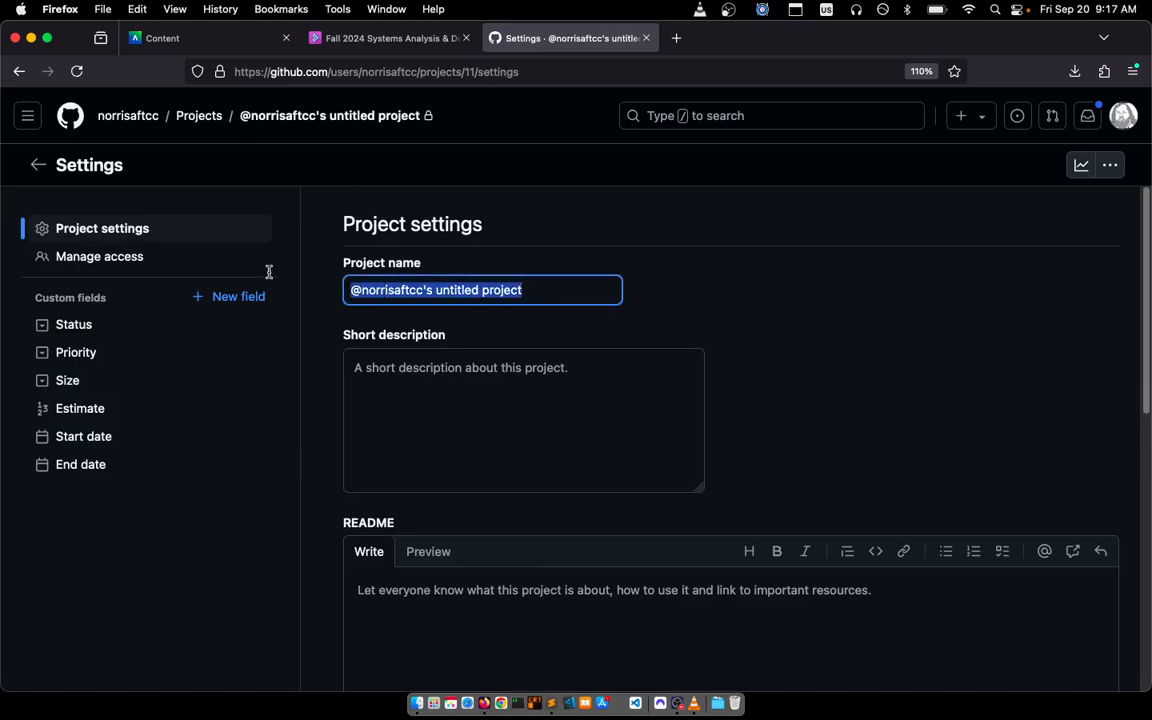
type("Datam")
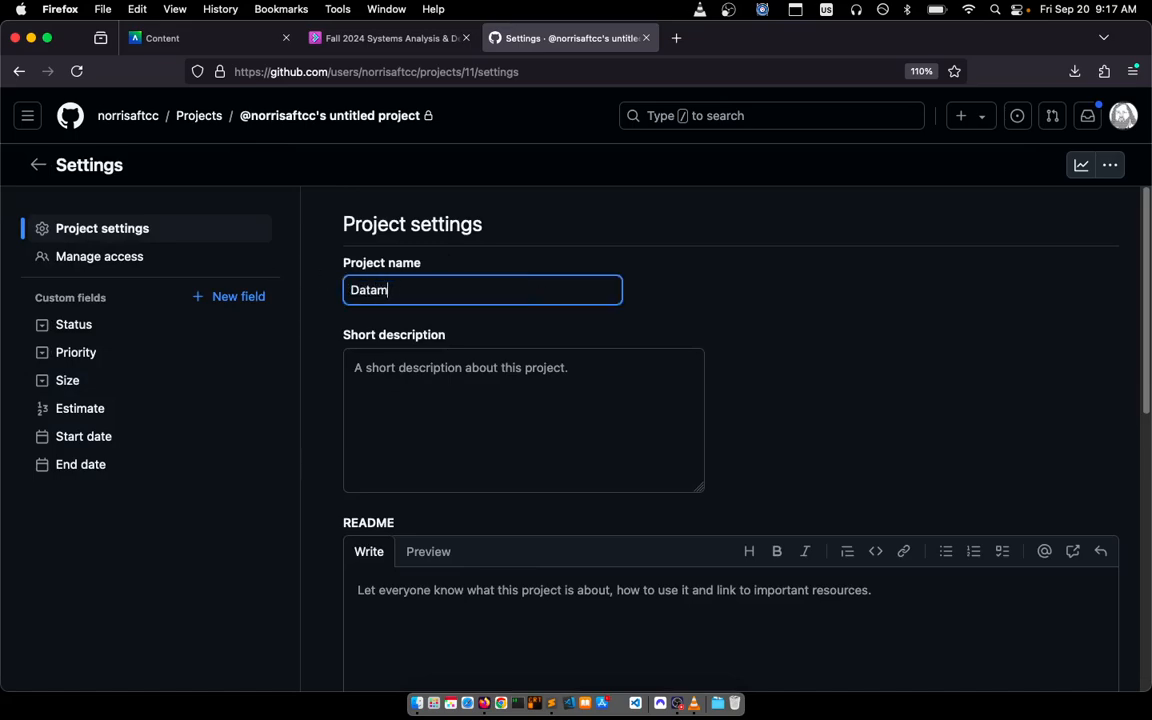
type("an 2024FA")
- Add the short description "Project Board (example) for CTS285 FA24 - Dataman Project", save the project settings and return to the board
left_click(406, 391)
type("Project Board (")
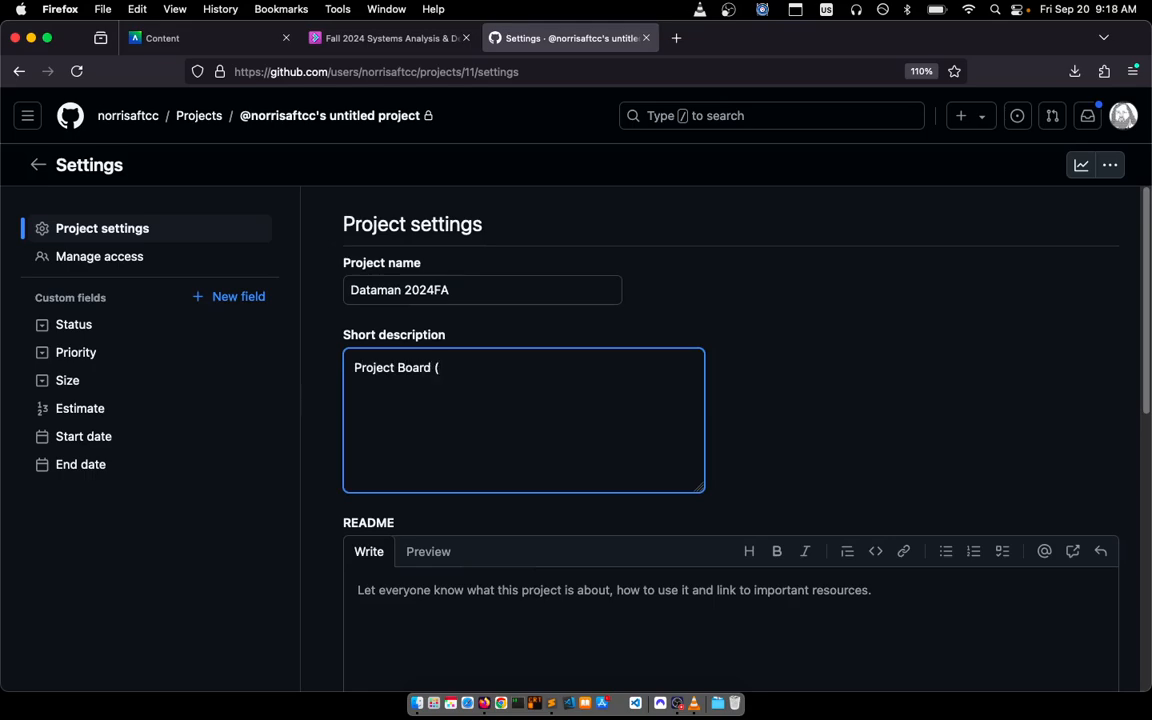
type("example) for CTS285 FA24 - Datam")
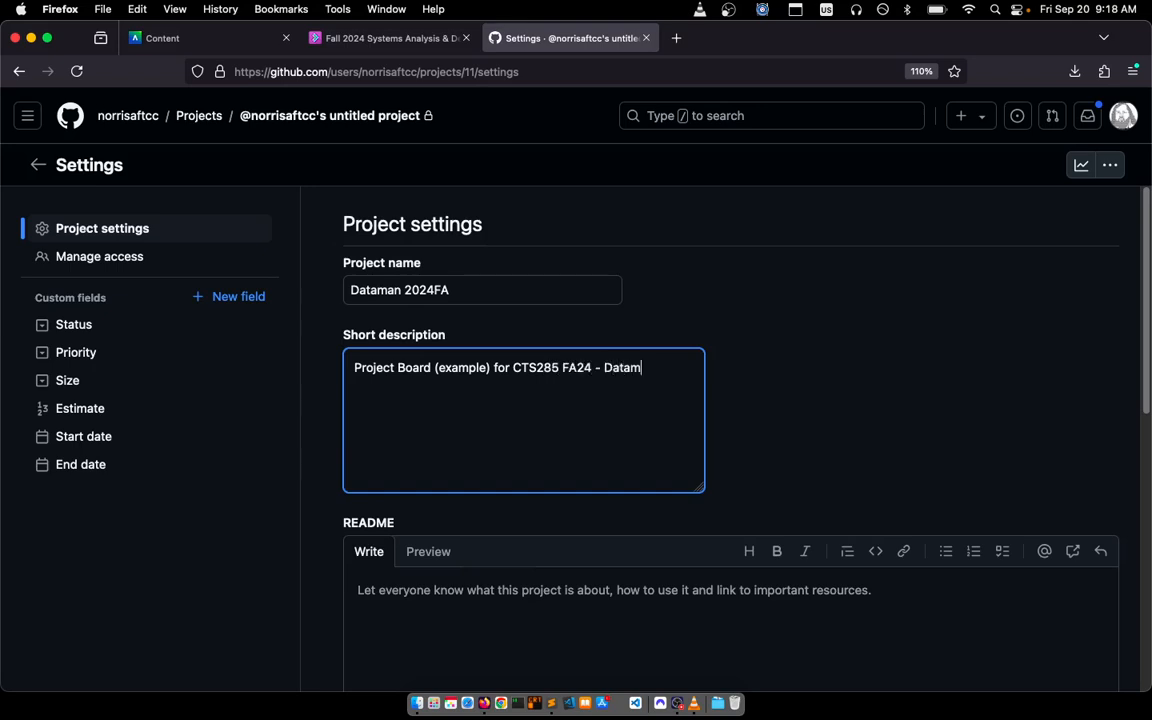
type("an Project")
scroll(545, 414, "down", 5)
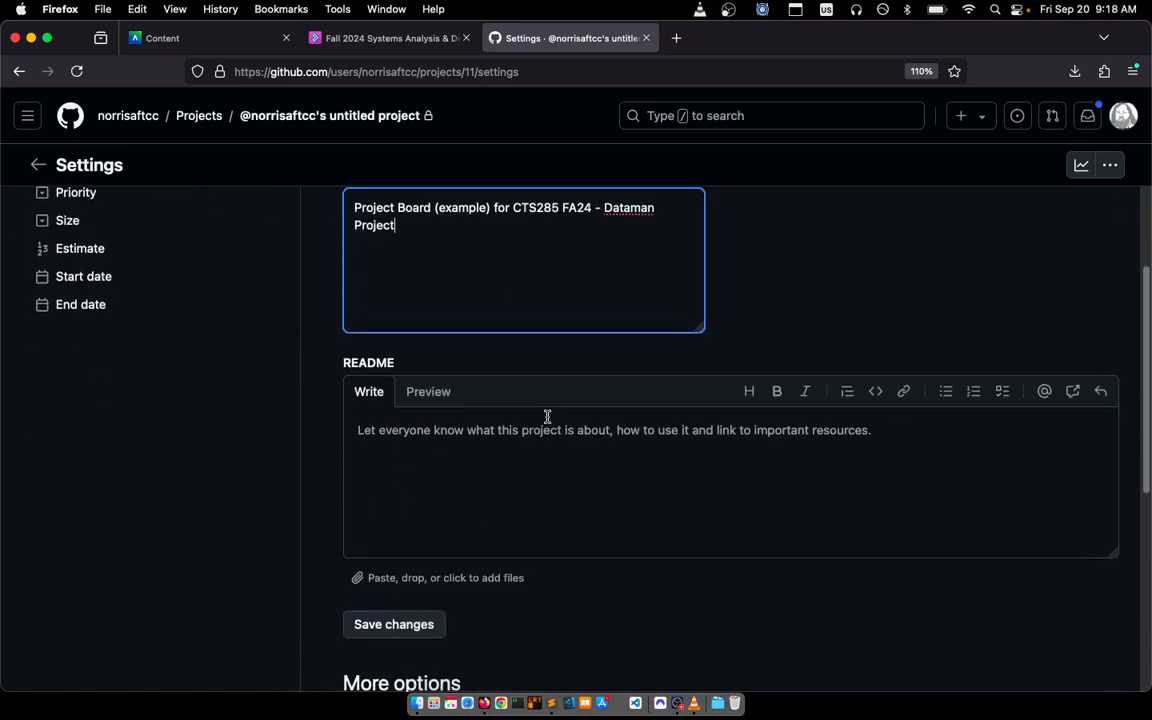
scroll(547, 416, "down", 2)
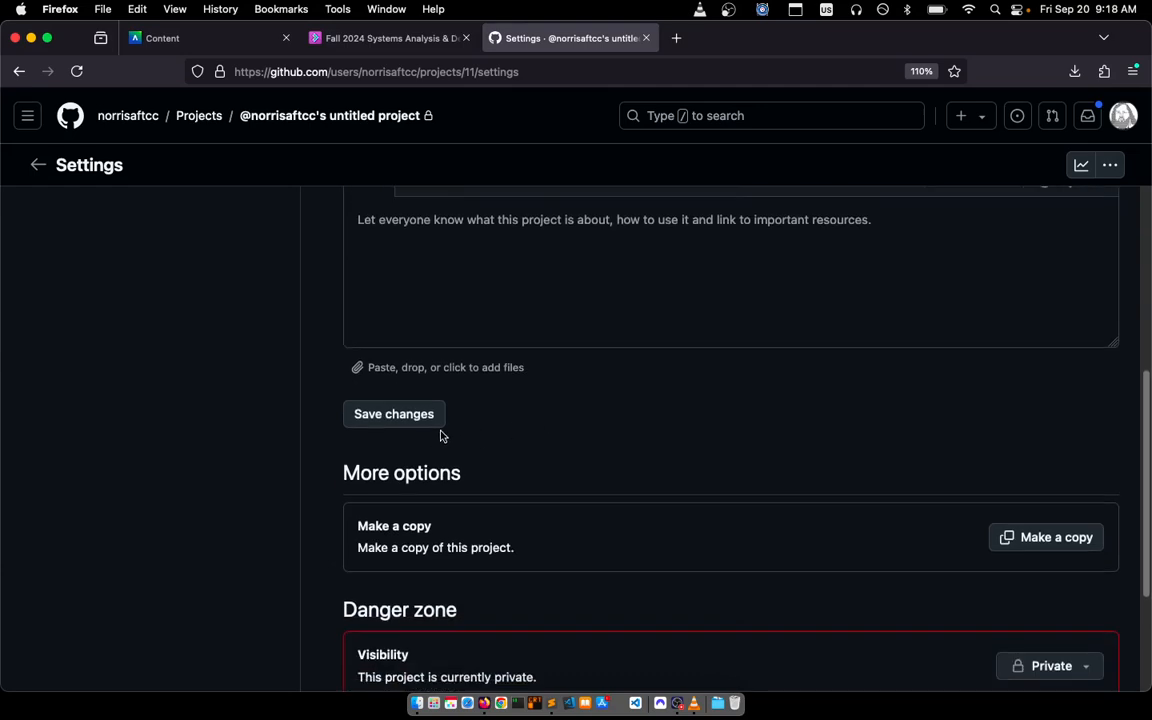
scroll(441, 436, "down", 4)
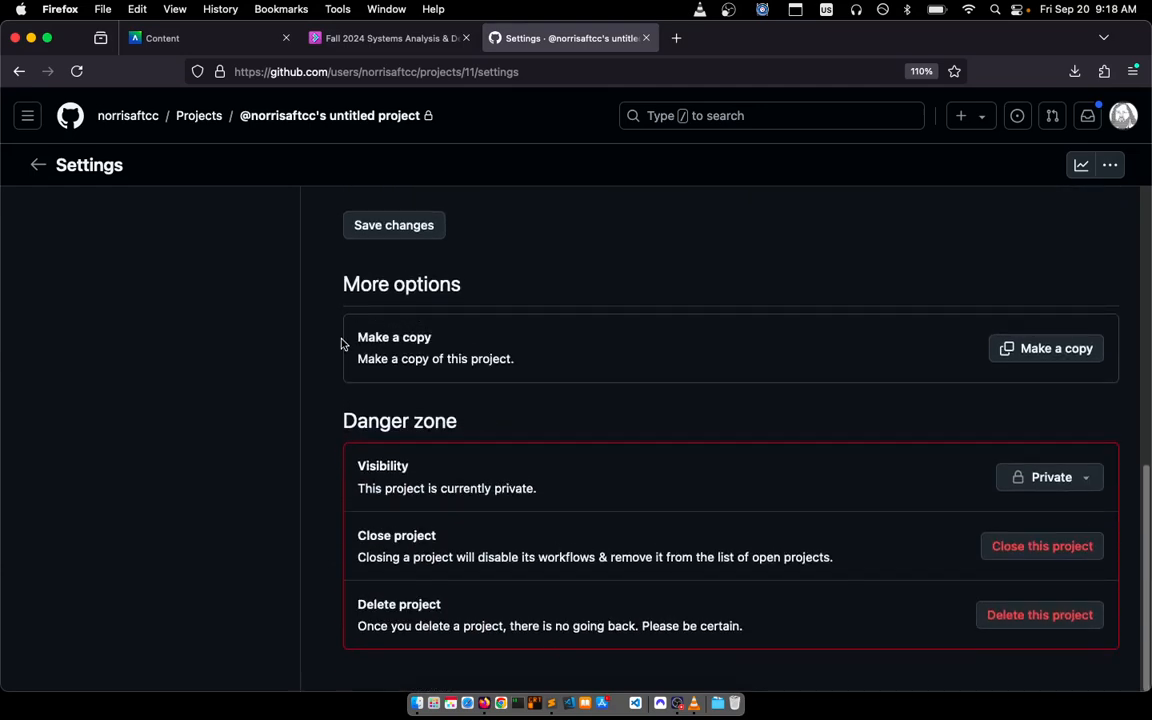
scroll(495, 356, "up", 3)
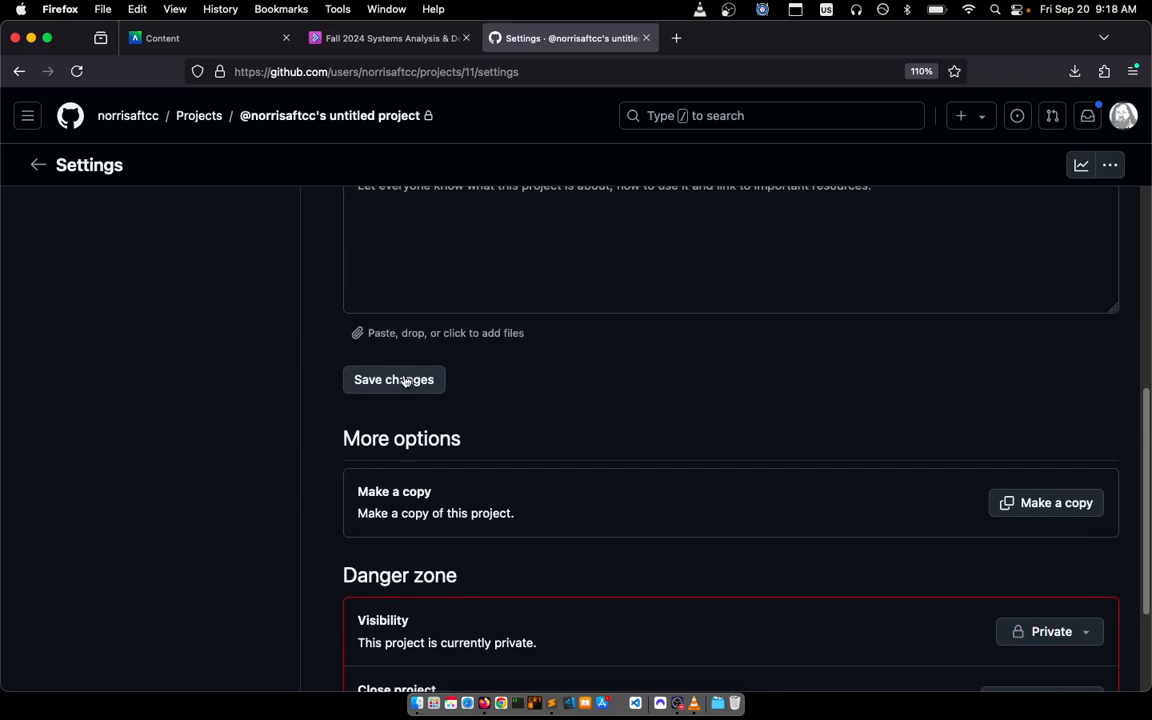
left_click(406, 381)
scroll(527, 334, "up", 8)
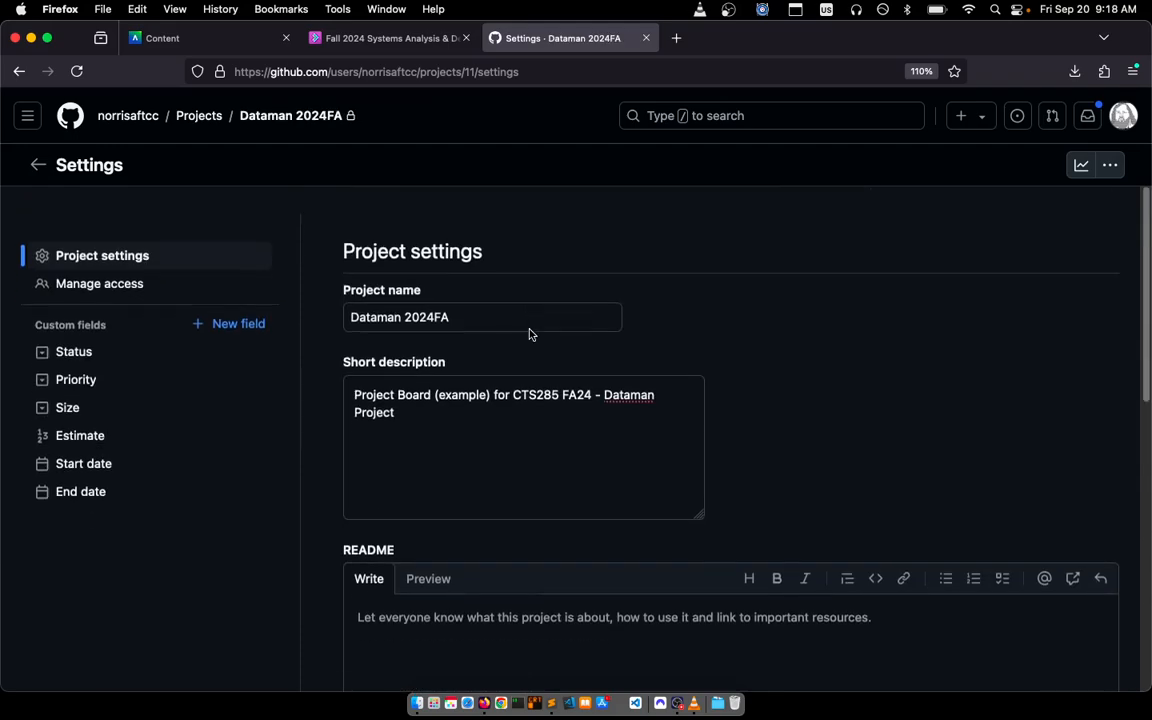
left_click(40, 166)
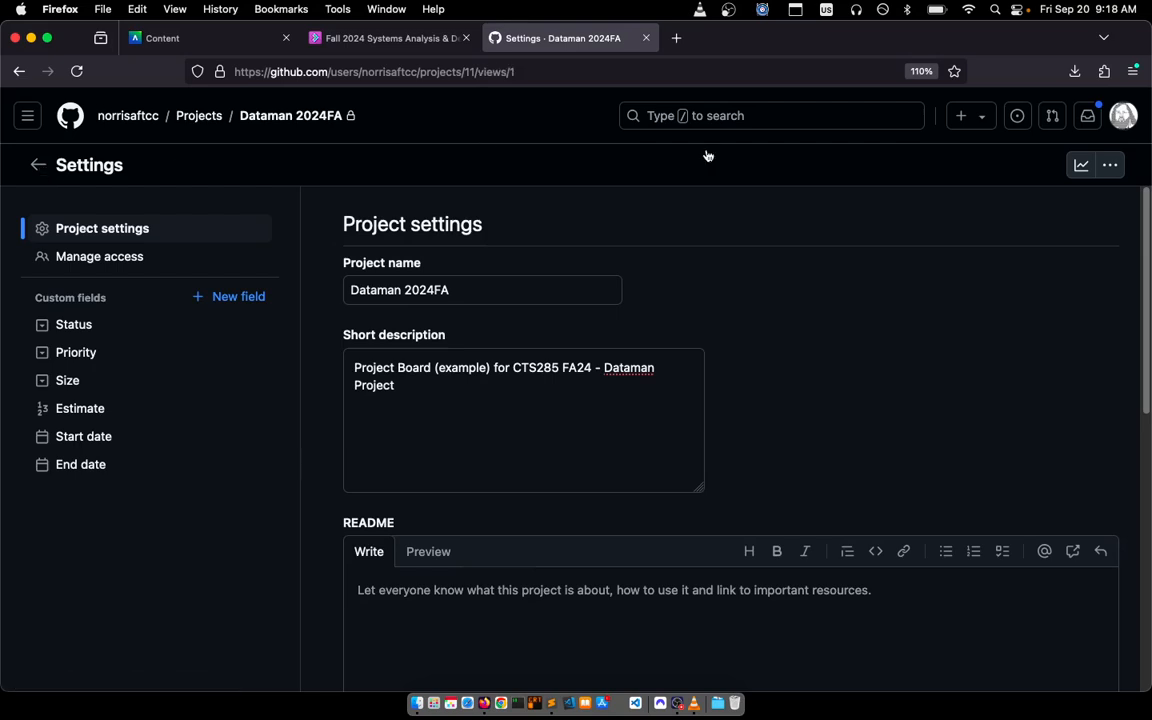
- Examine the status chart in the project's insights, including its Backlog and In progress bars, and return to the board
left_click(1055, 168)
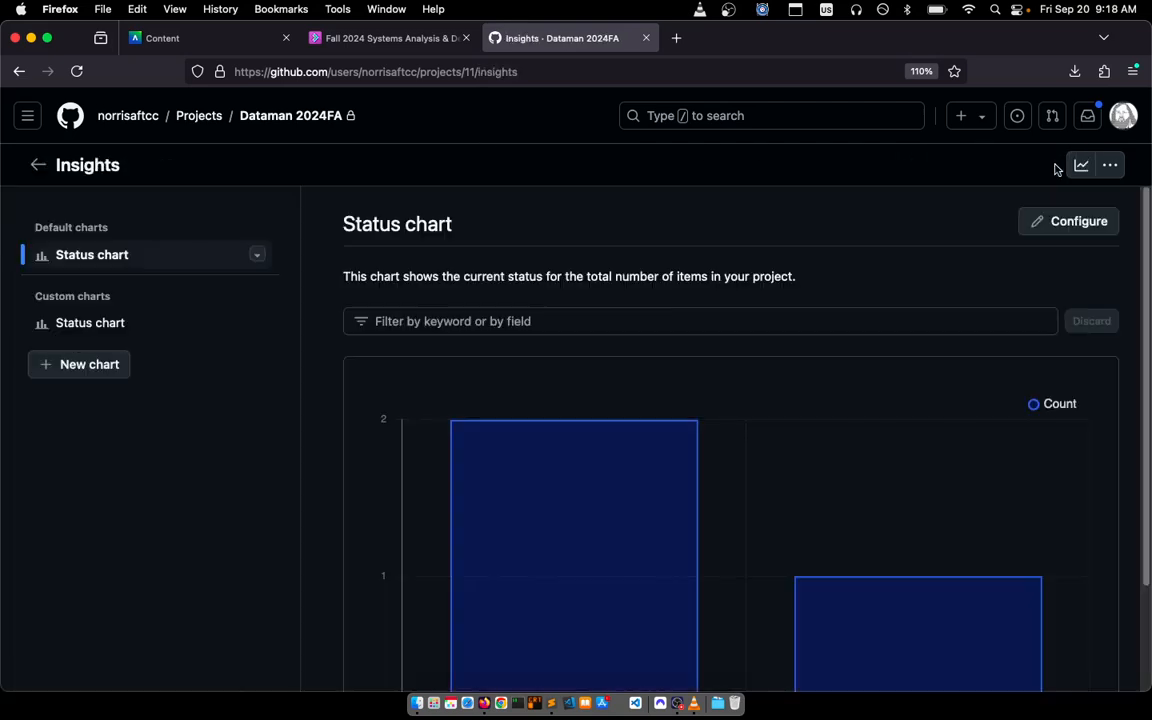
scroll(813, 437, "down", 3)
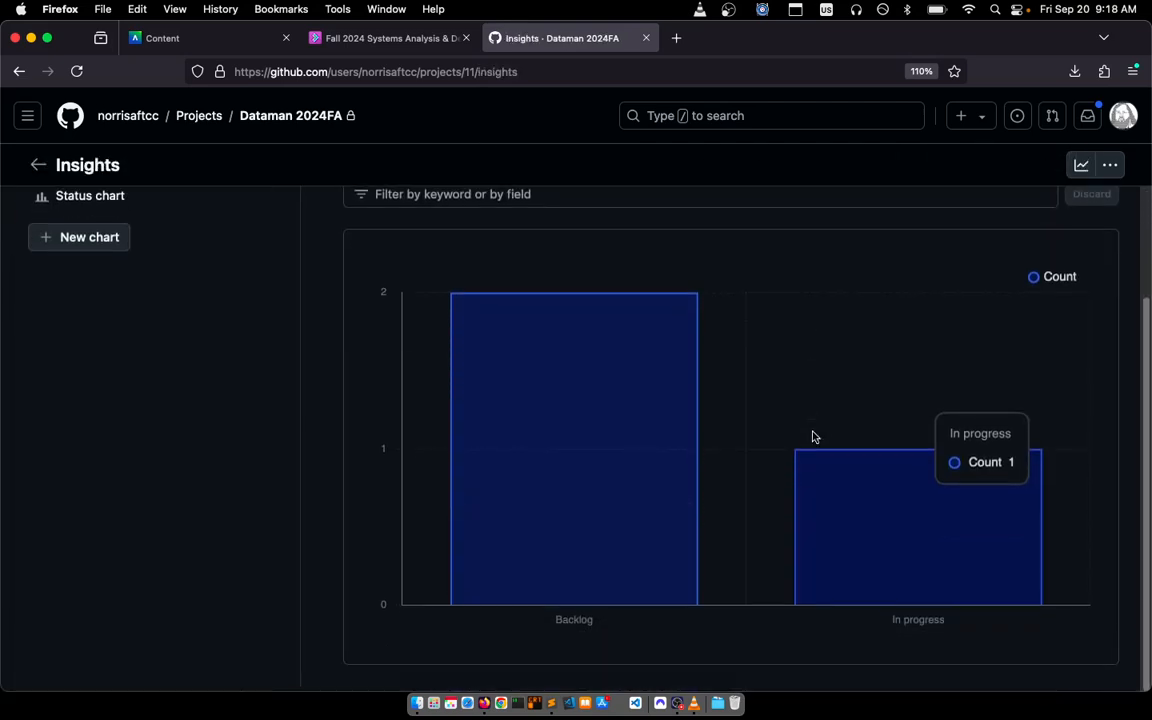
scroll(813, 437, "up", 3)
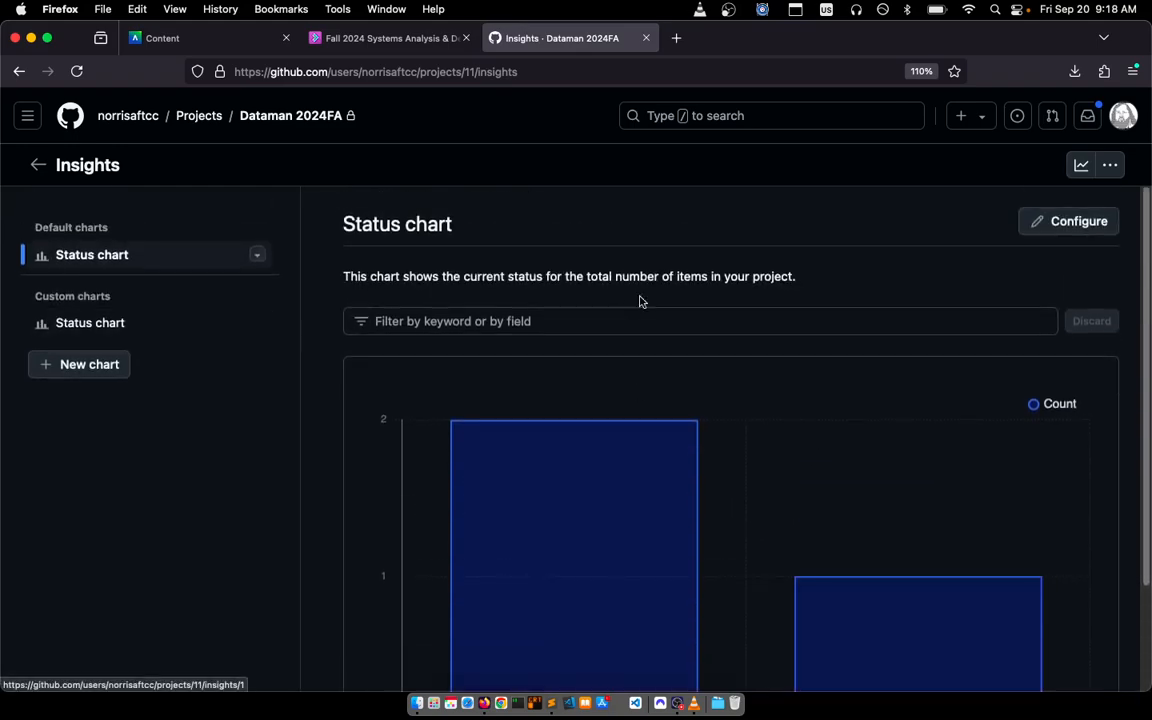
left_click(36, 165)
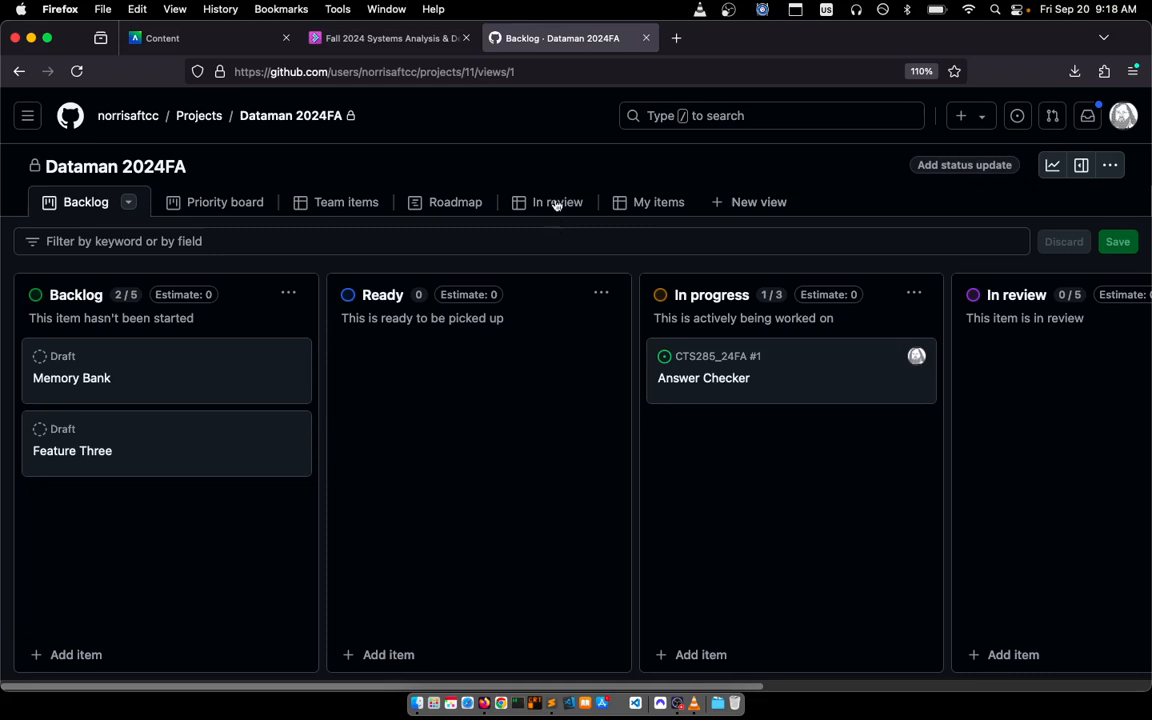
- Open the Dataman 2024FA project by its base link and select the full web address
left_click(298, 117)
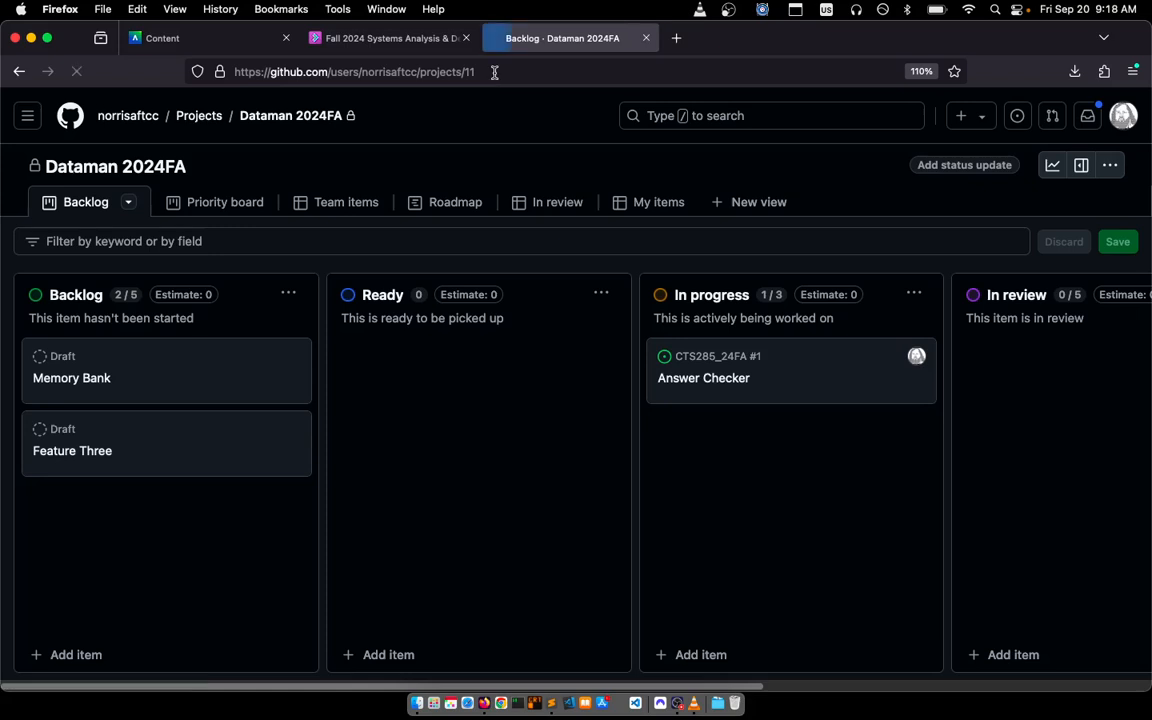
left_click(485, 74)
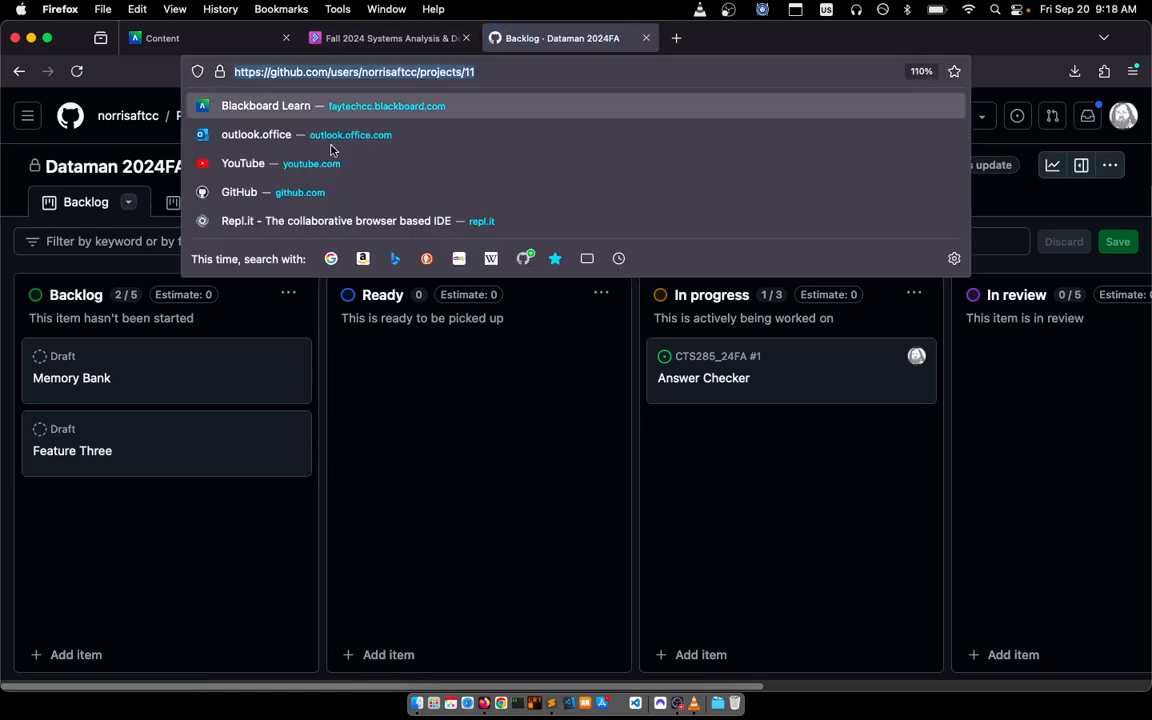
left_click(433, 460)
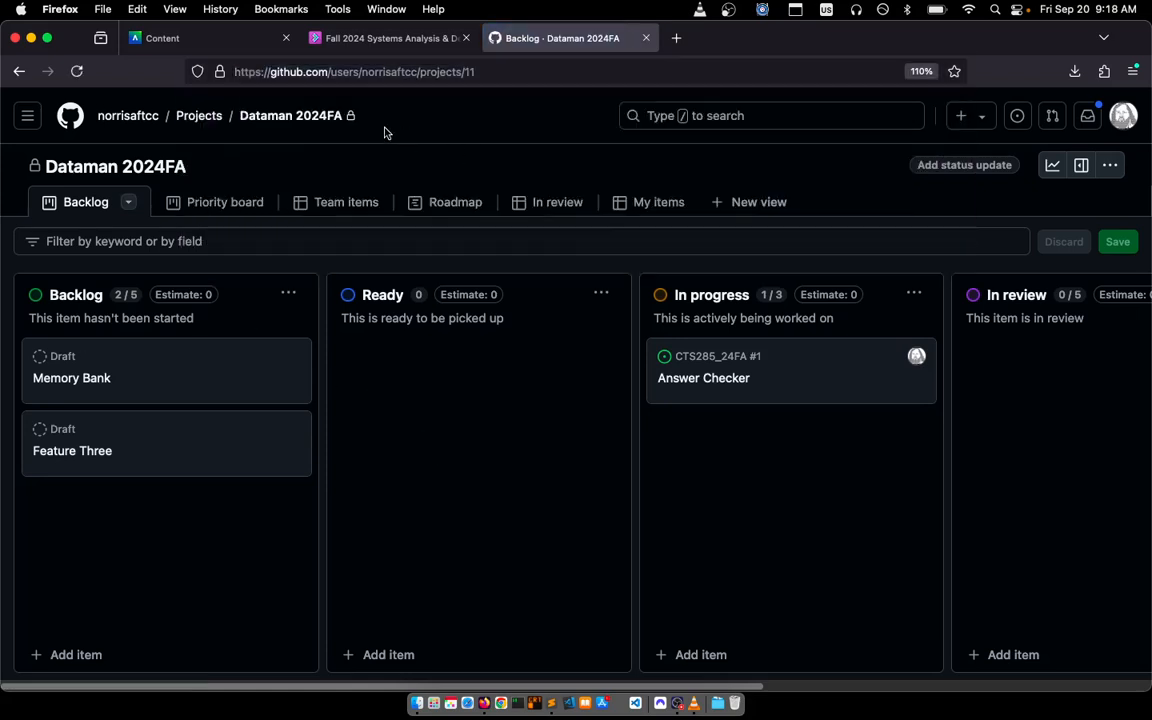
left_click(487, 76)
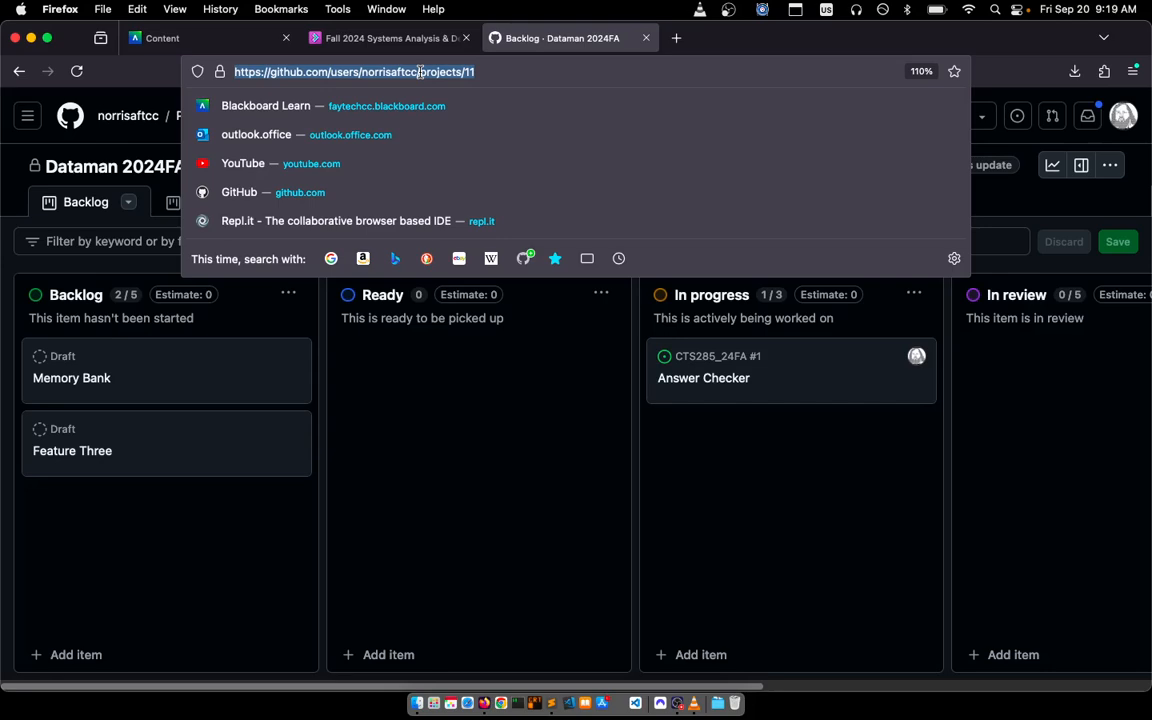
key("Escape")
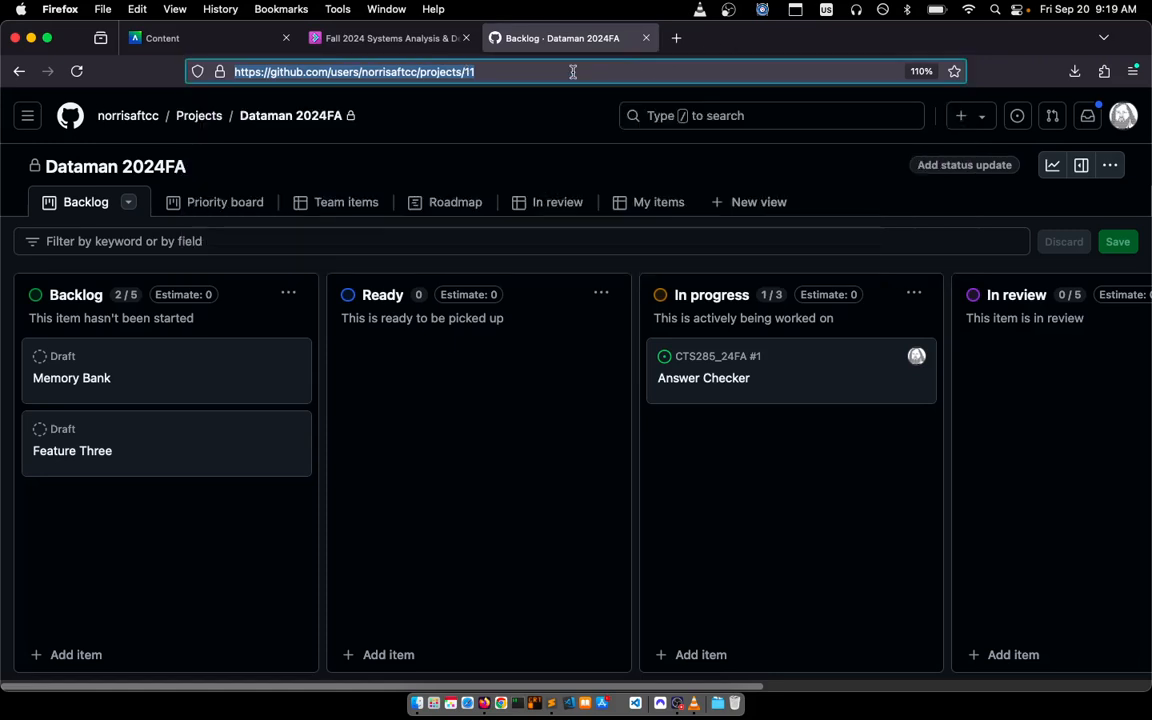
left_click(676, 701)
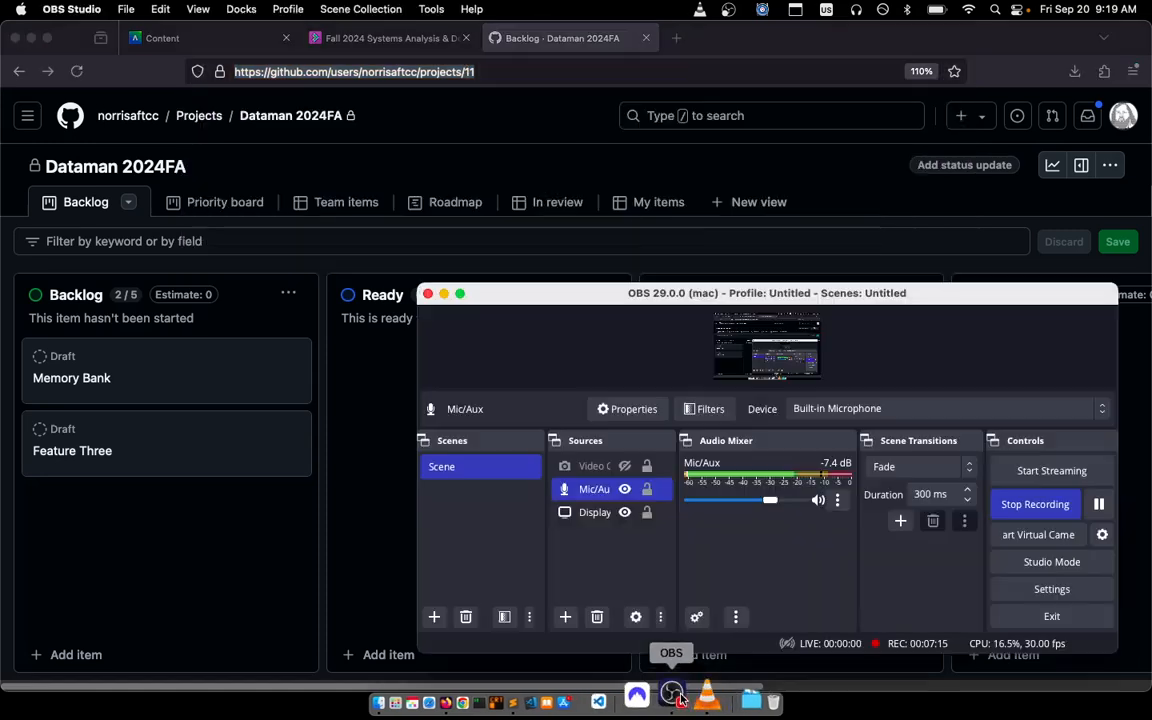